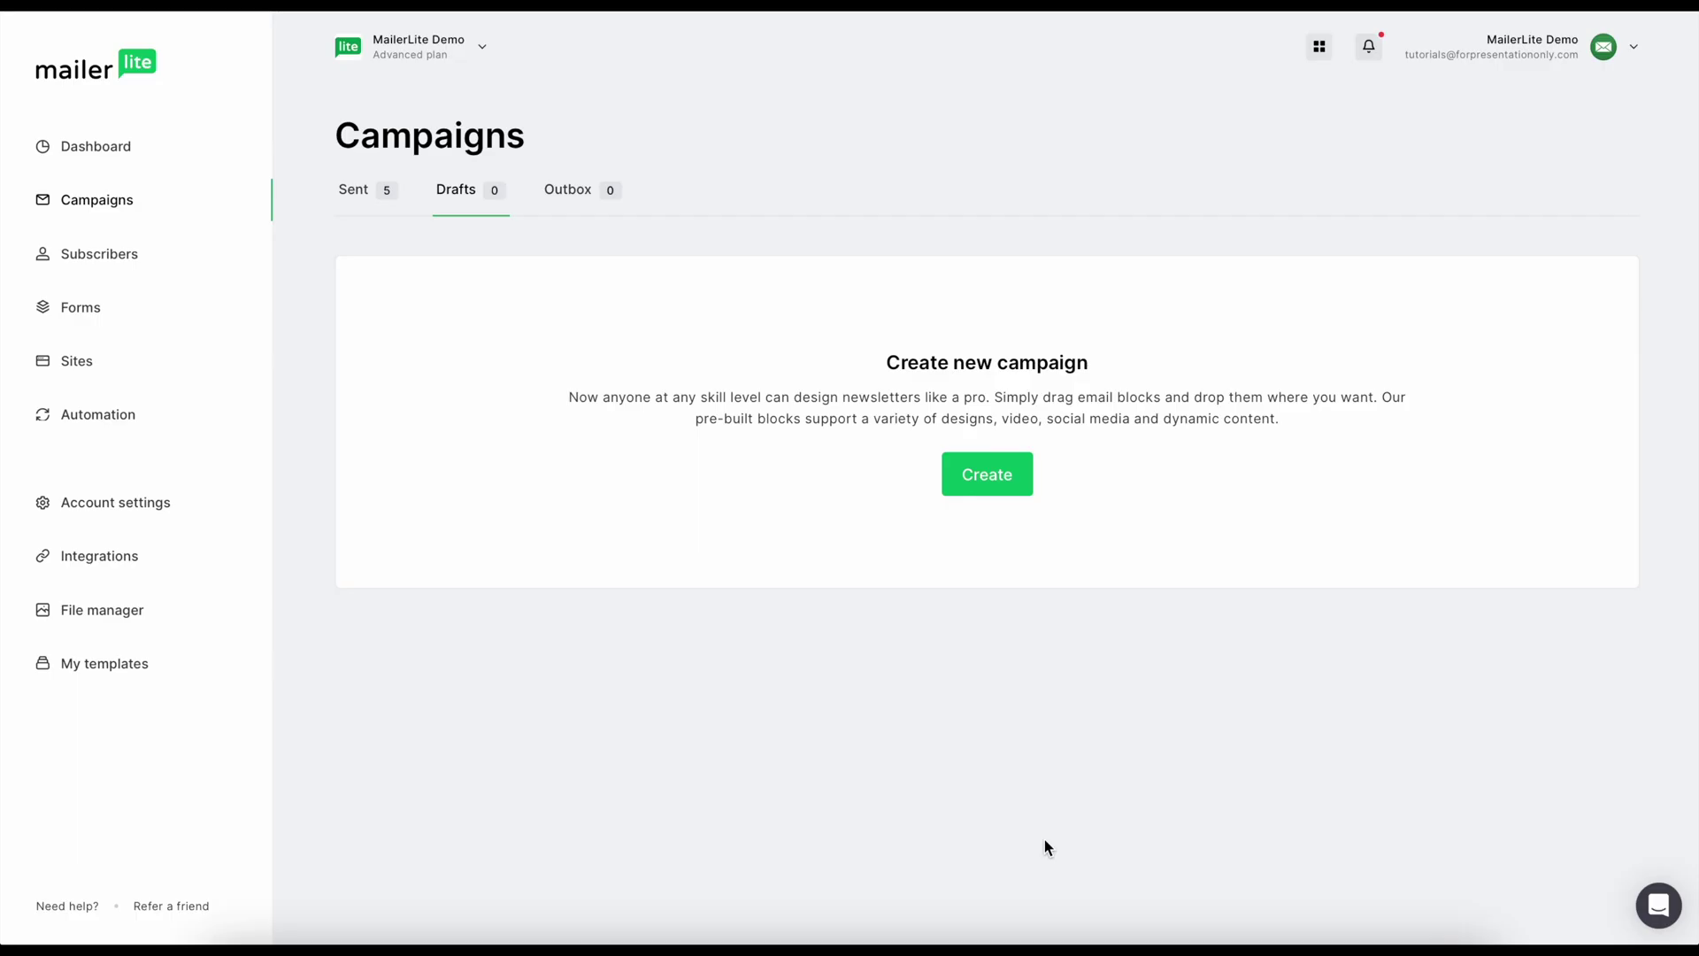
# Step: Create a new A/B split campaign named 'Email Cooking Course'
pyautogui.click(996, 480)
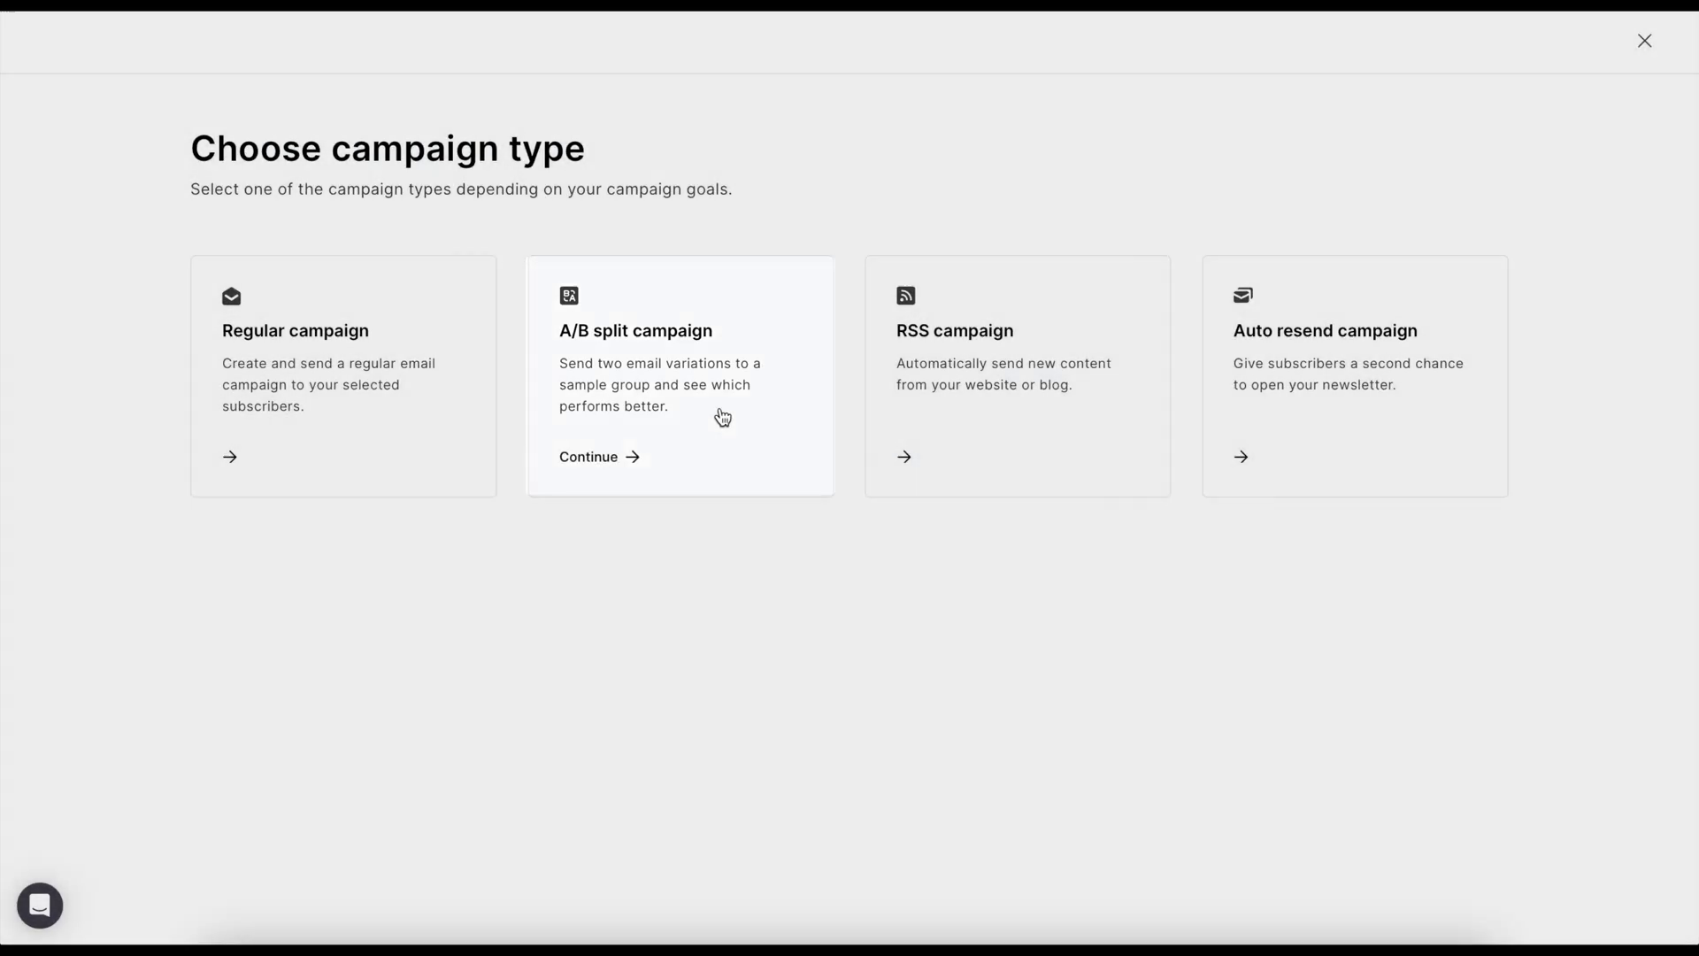
pyautogui.click(723, 417)
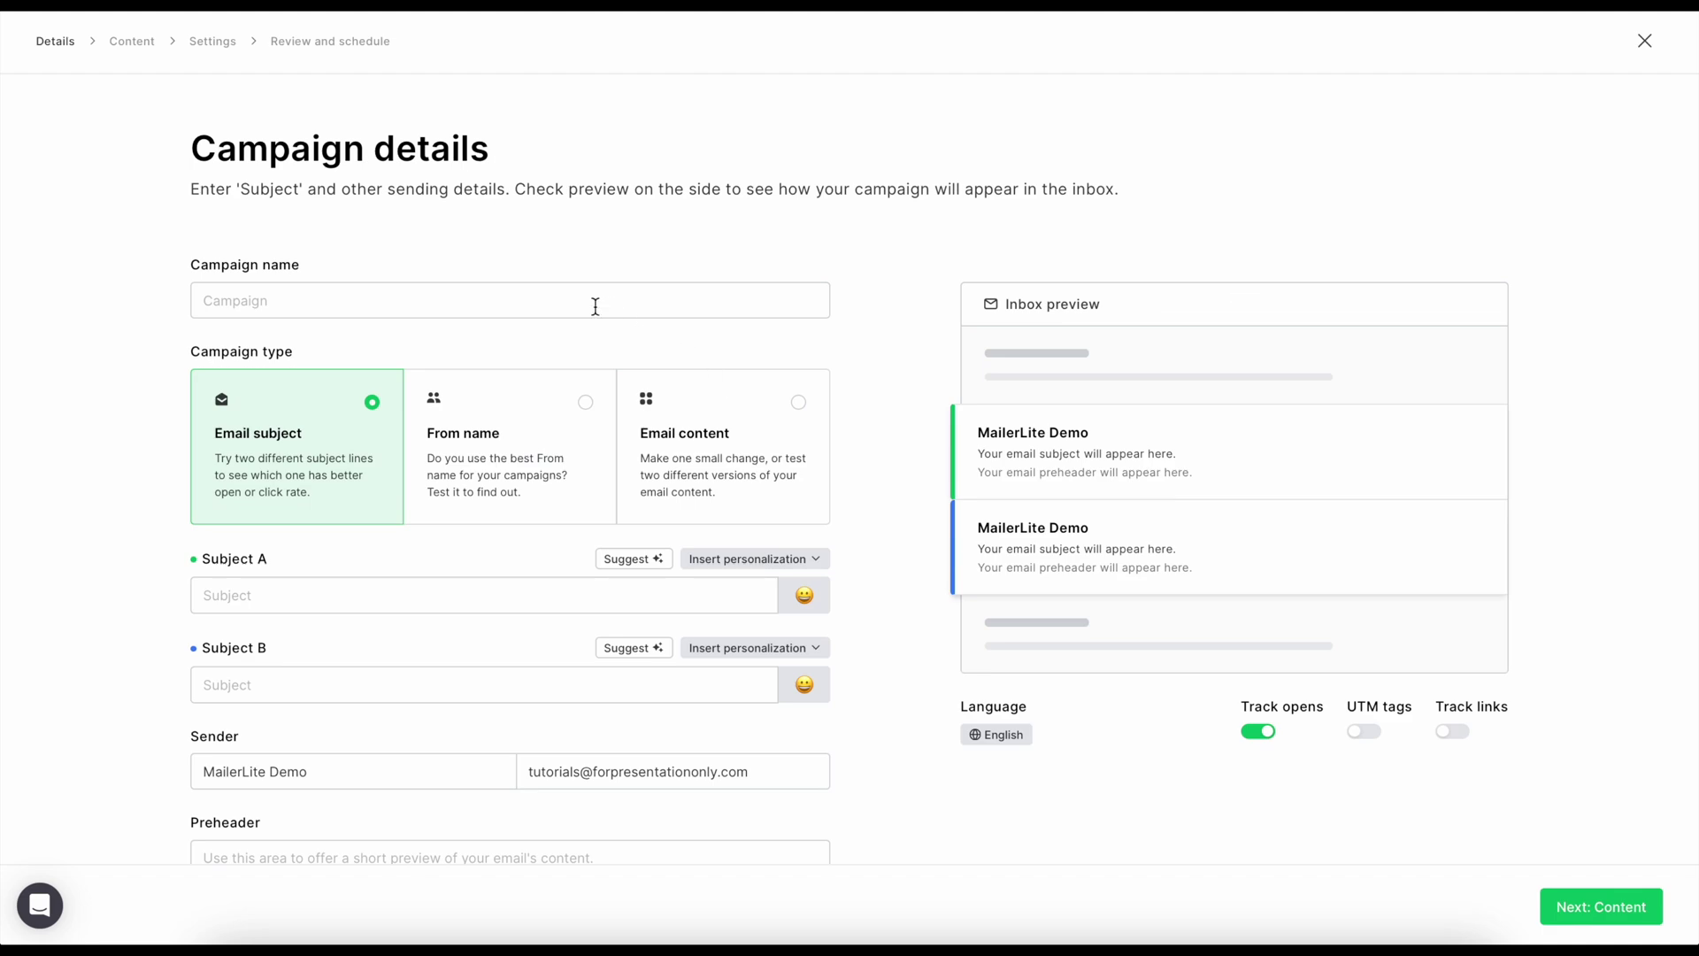
pyautogui.write('Email Cooking ')
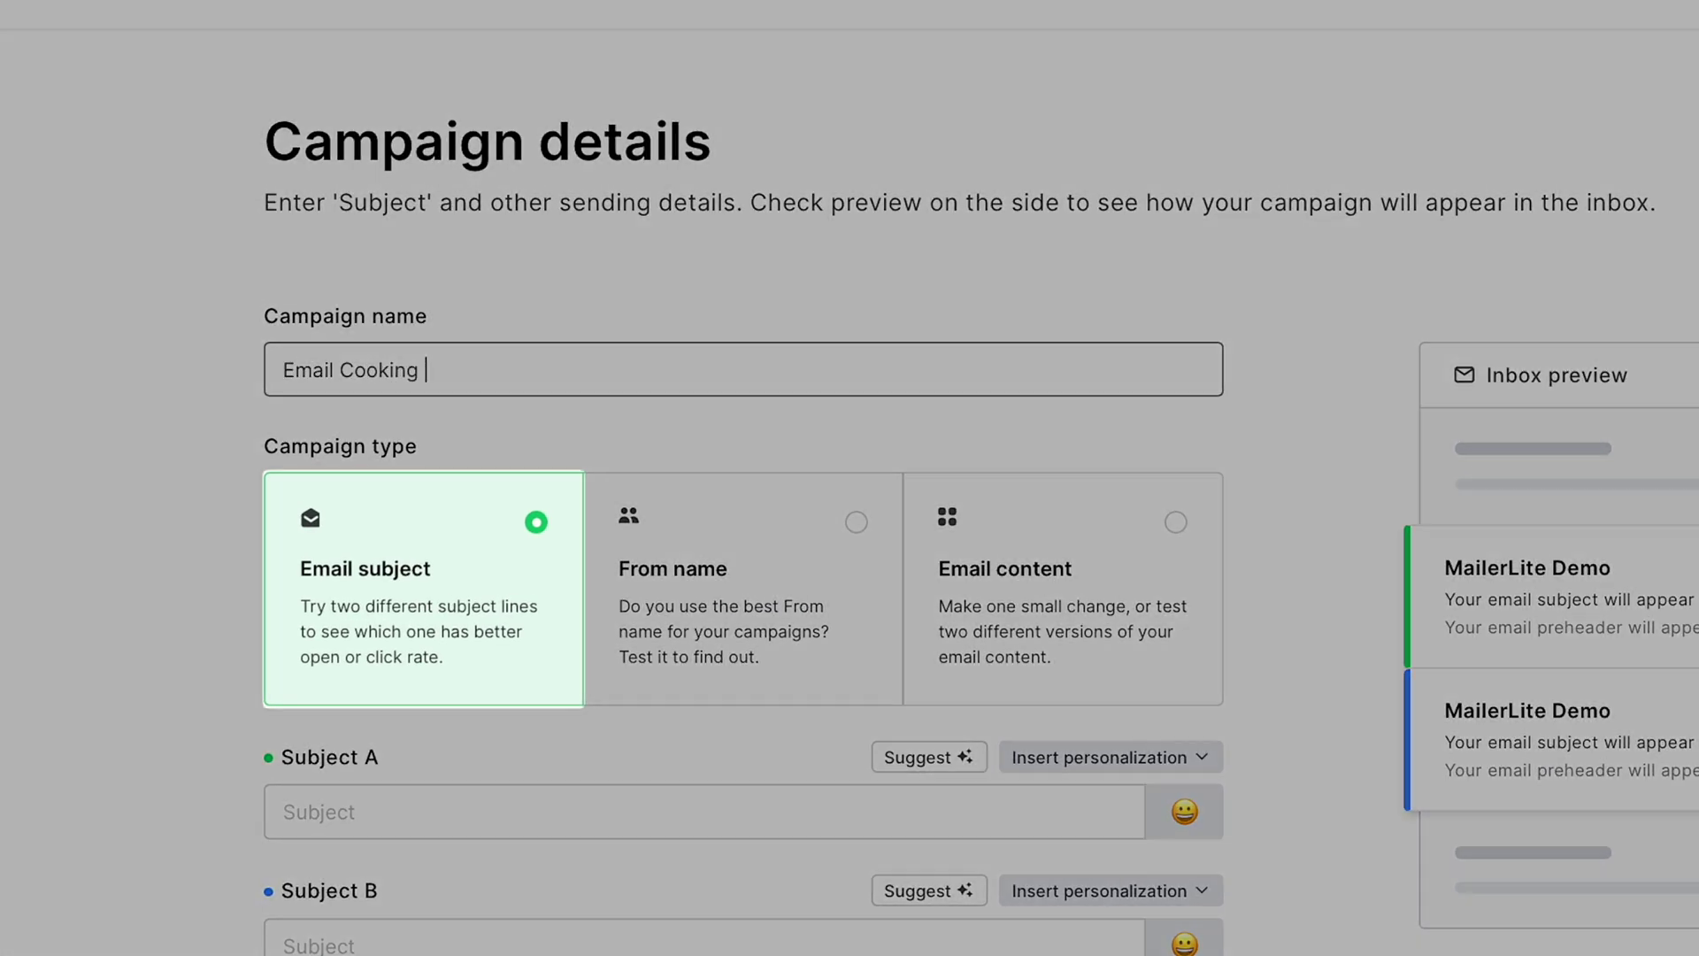
pyautogui.write('Course')
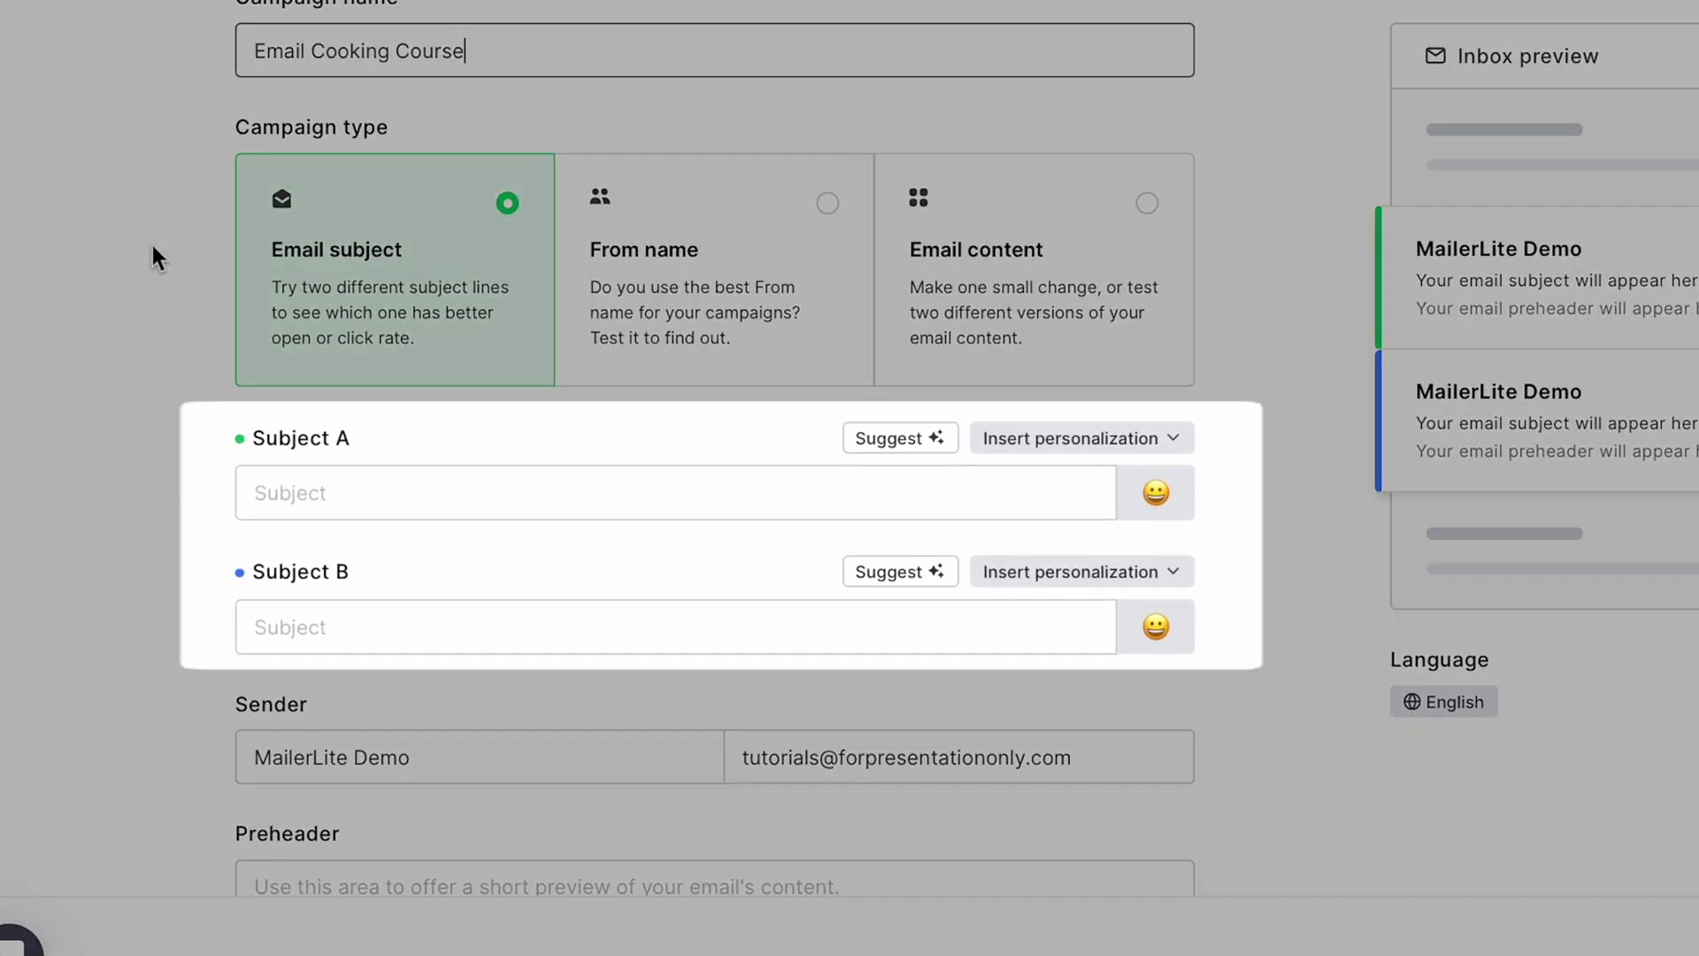
pyautogui.scroll(-2, 152, 257)
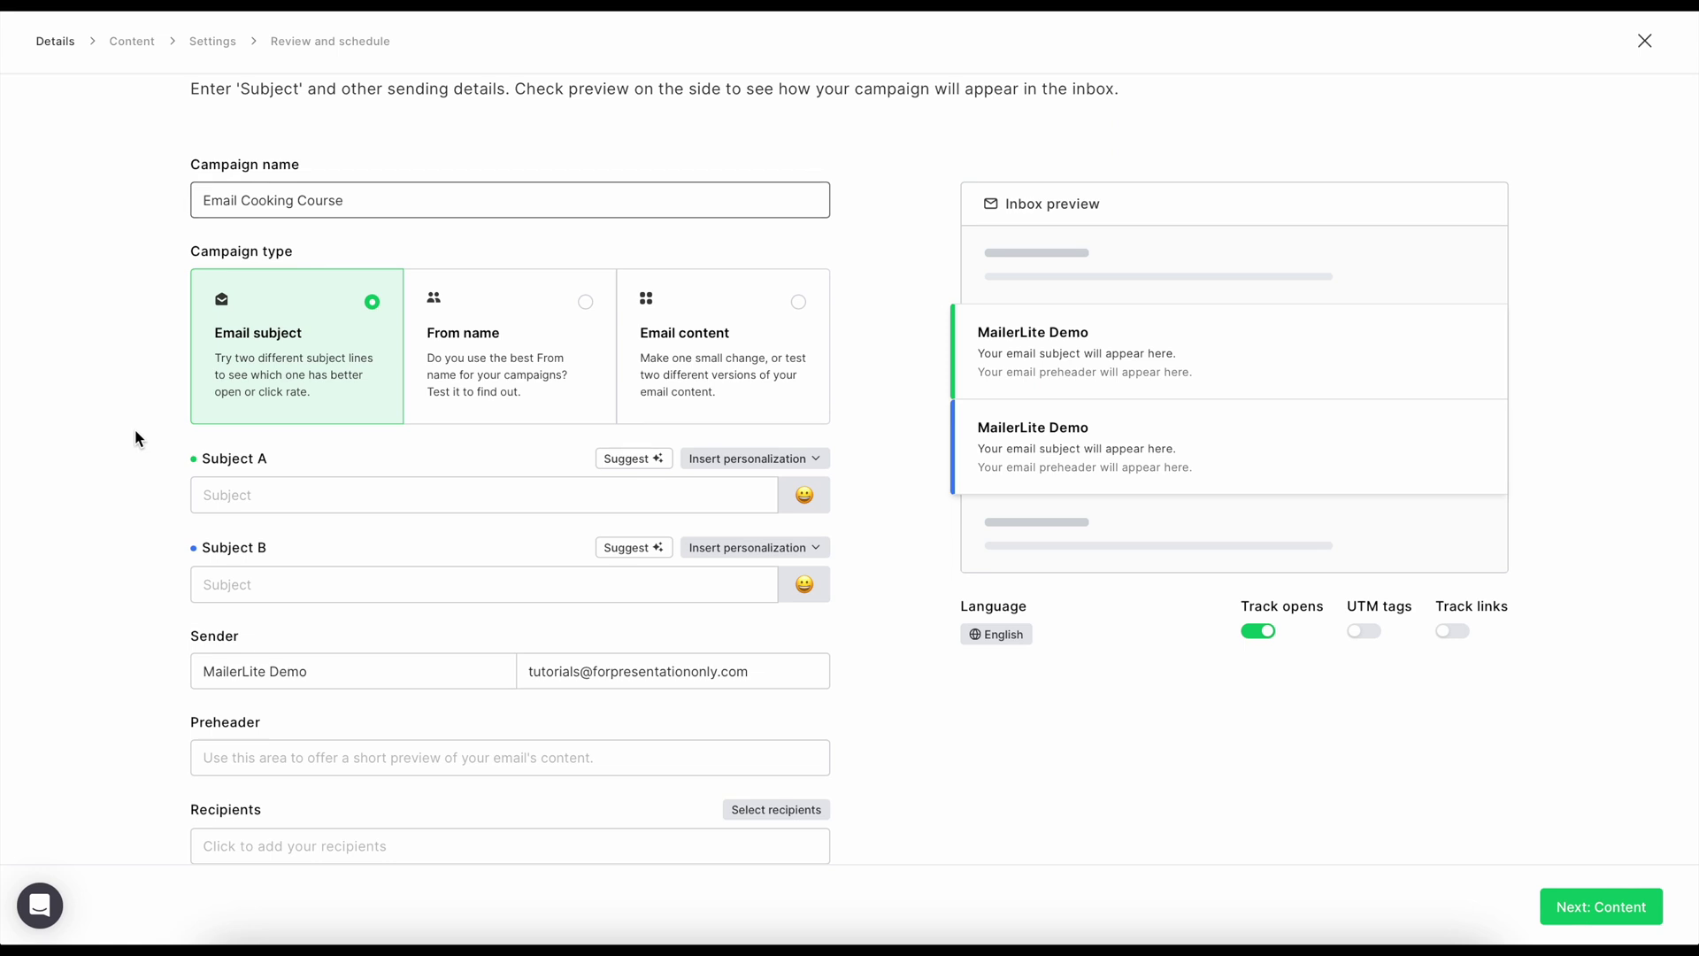
pyautogui.click(616, 458)
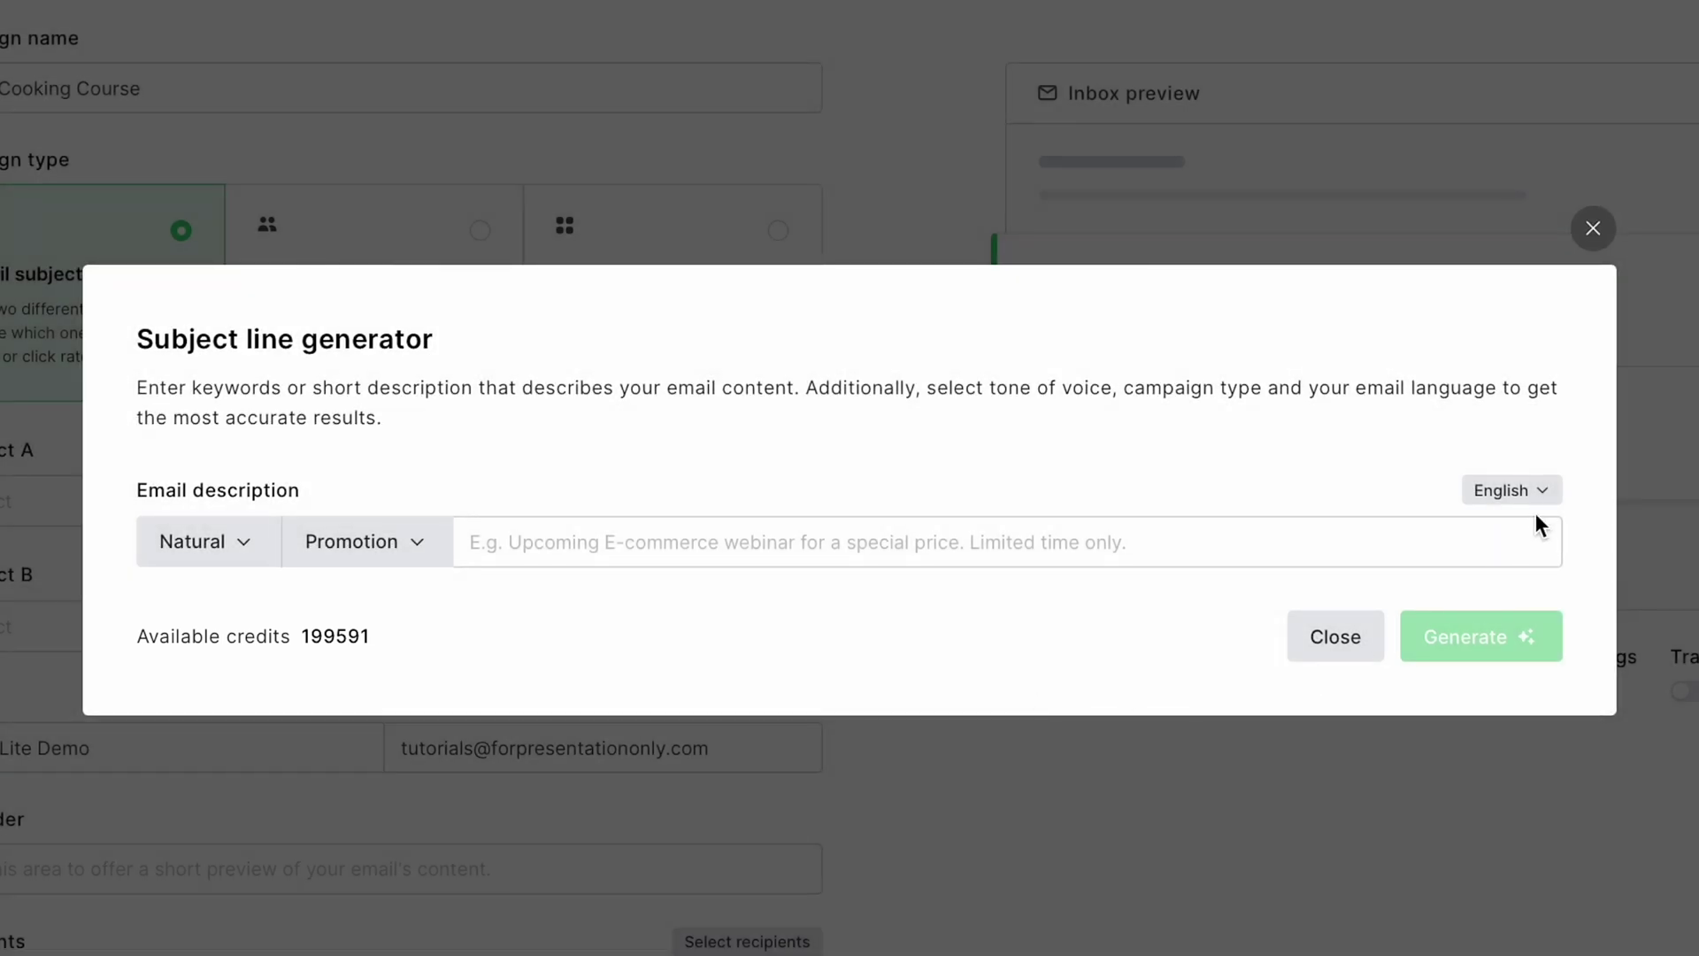
# Step: Browse the suggestion languages and keep English
pyautogui.click(1547, 501)
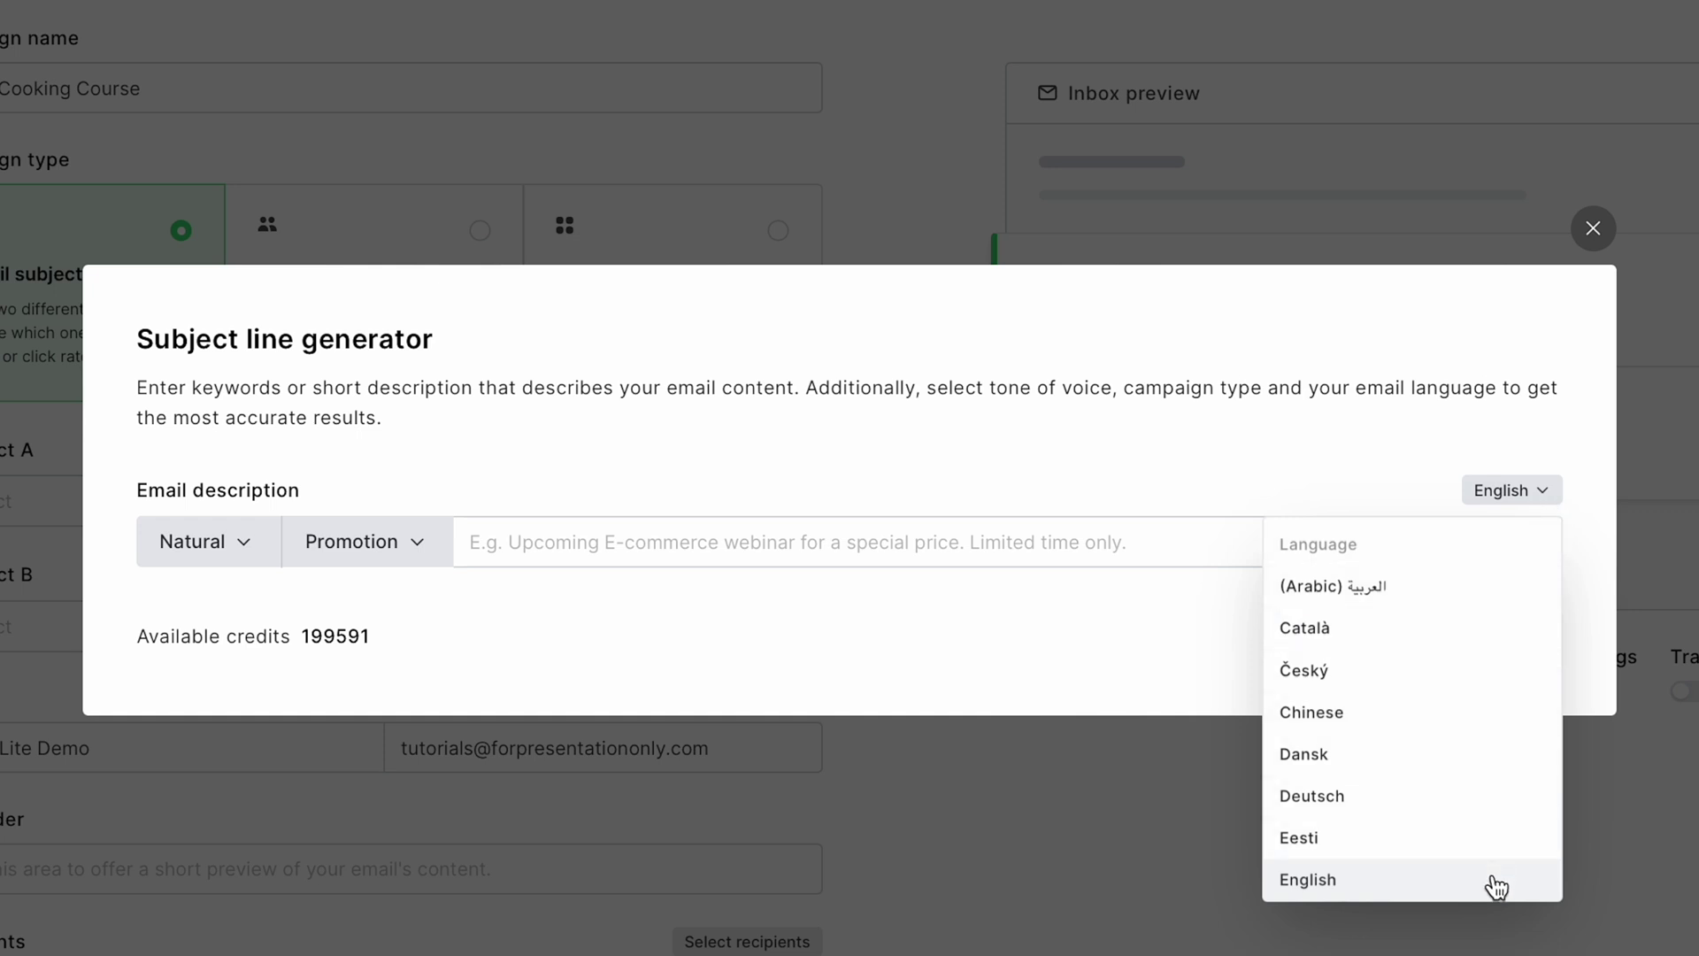
pyautogui.scroll(-3, 1495, 887)
pyautogui.scroll(-2, 1496, 887)
pyautogui.scroll(-3, 1496, 887)
pyautogui.scroll(-3, 1495, 887)
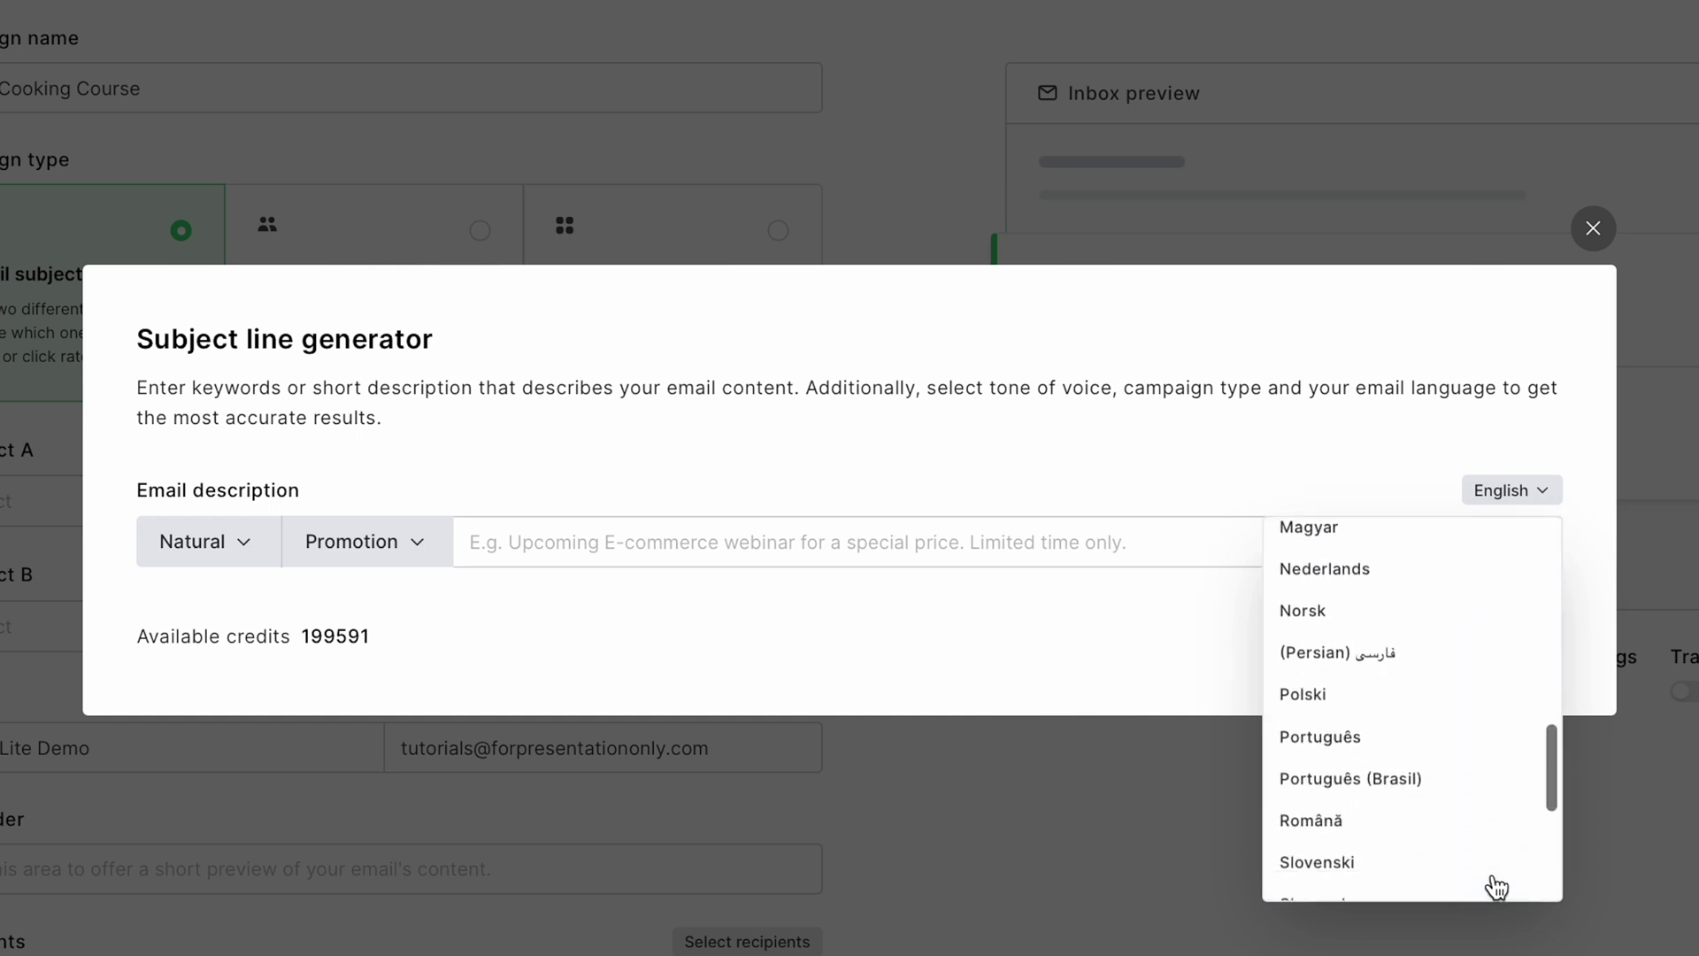
pyautogui.click(1542, 491)
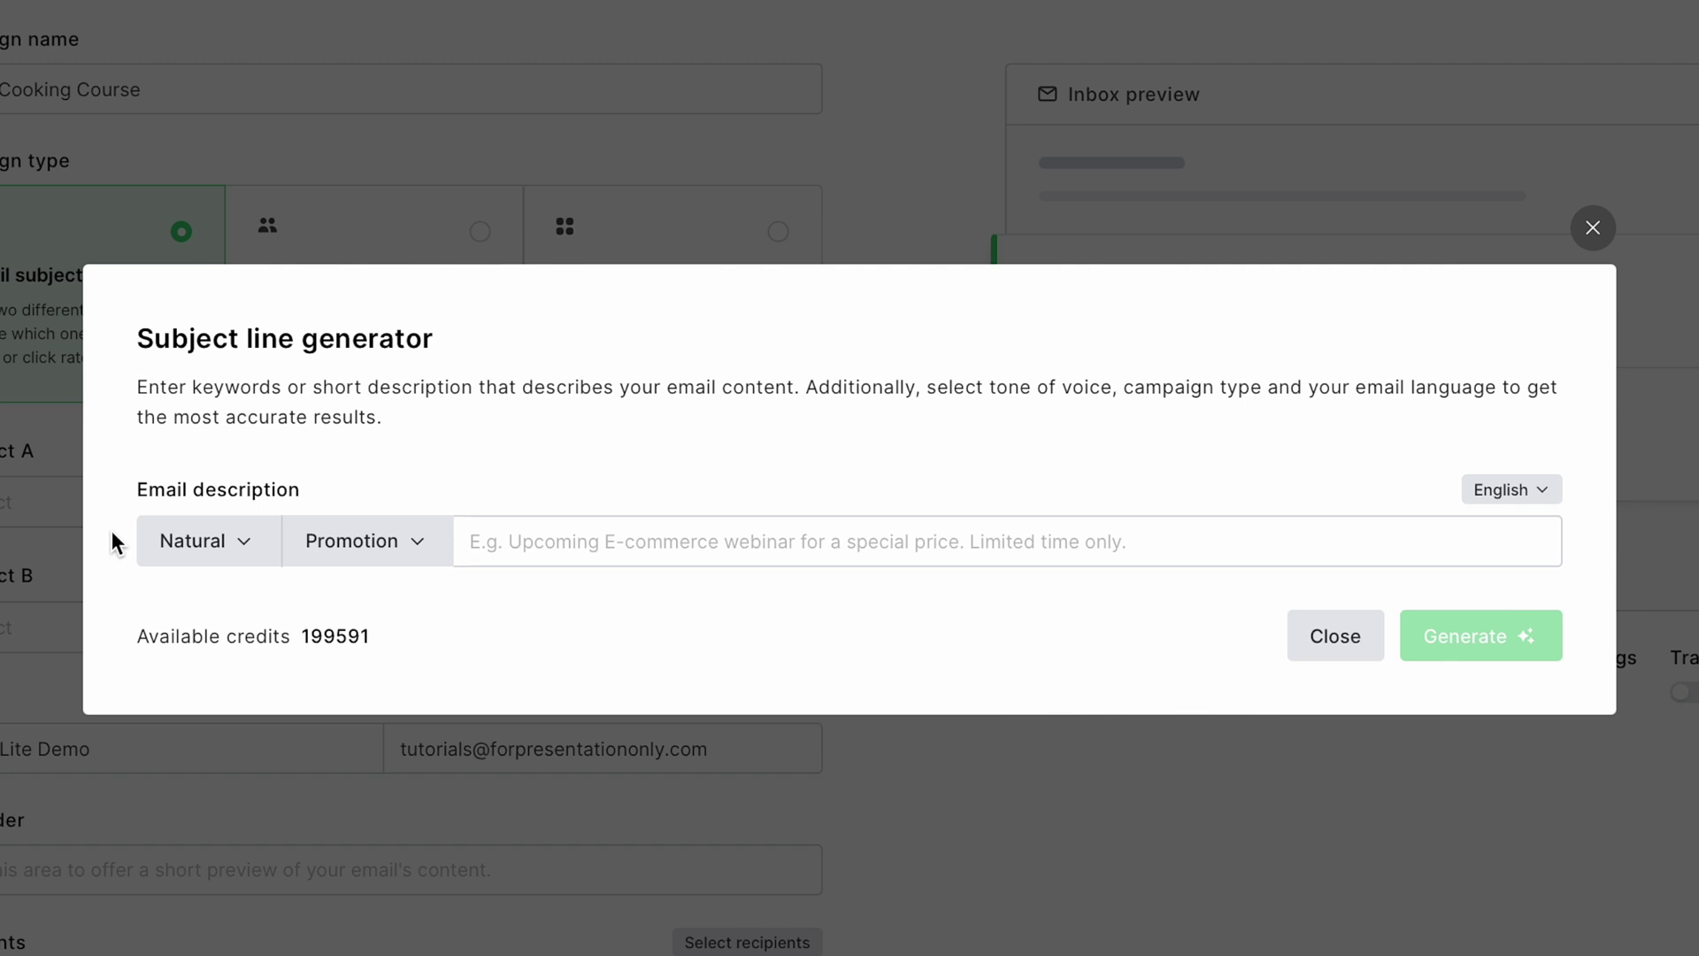
# Step: Keep the Natural tone of voice and the Promotion campaign type
pyautogui.click(263, 543)
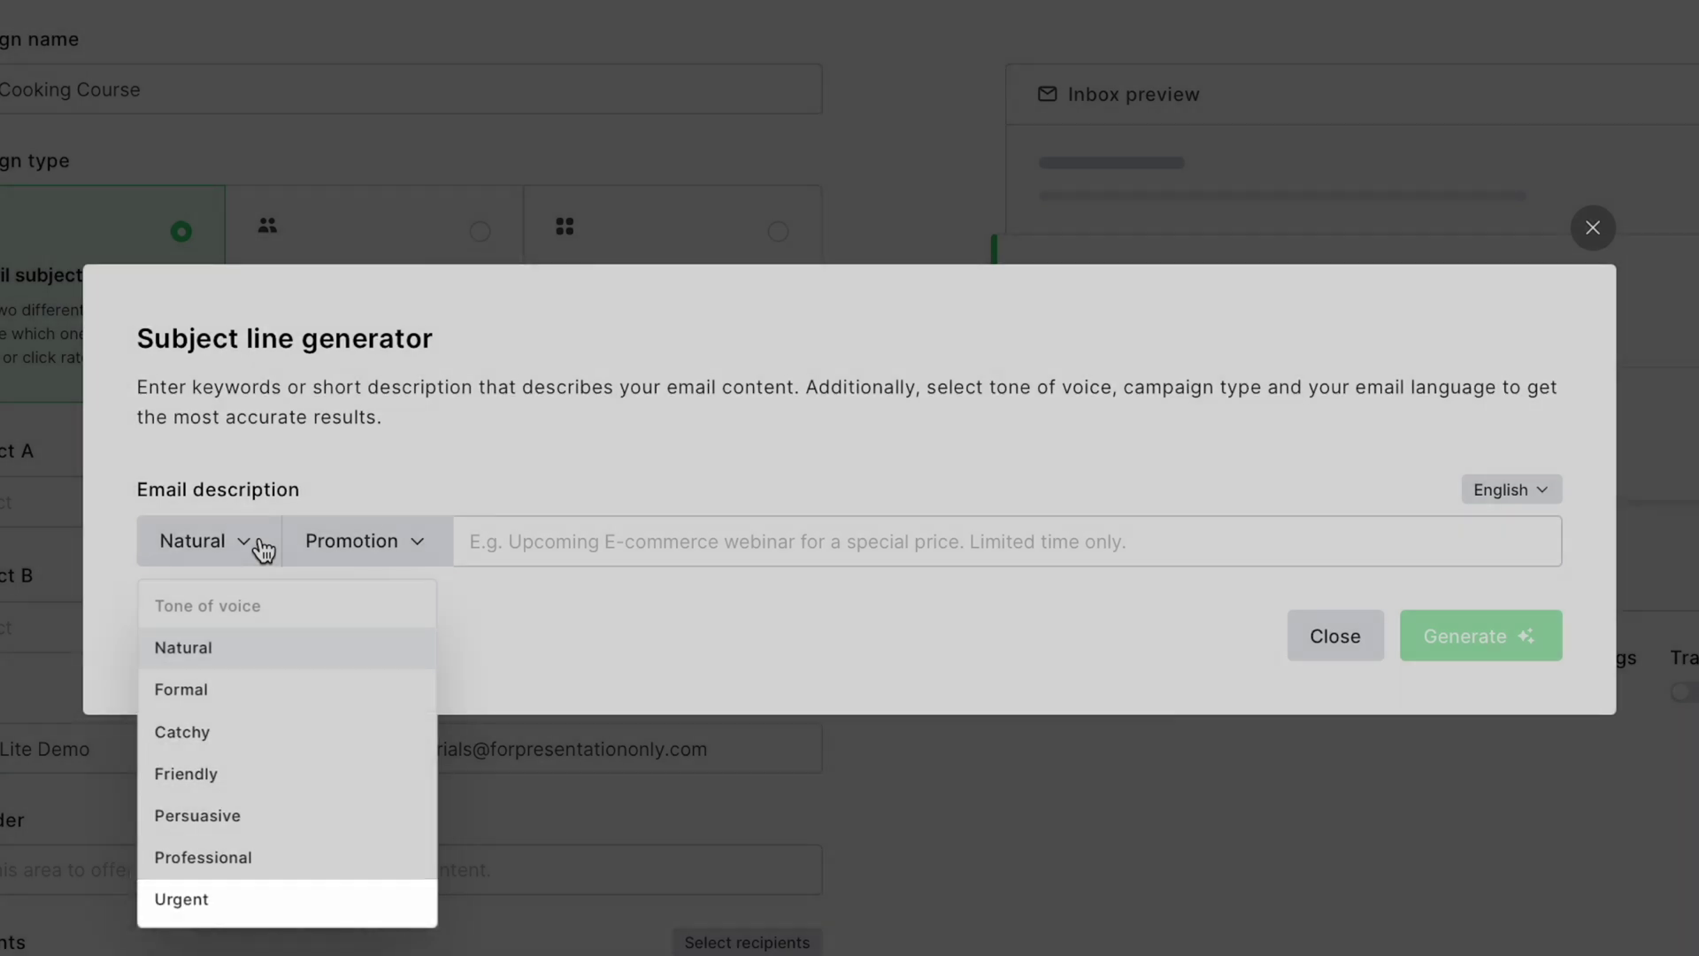
pyautogui.click(268, 542)
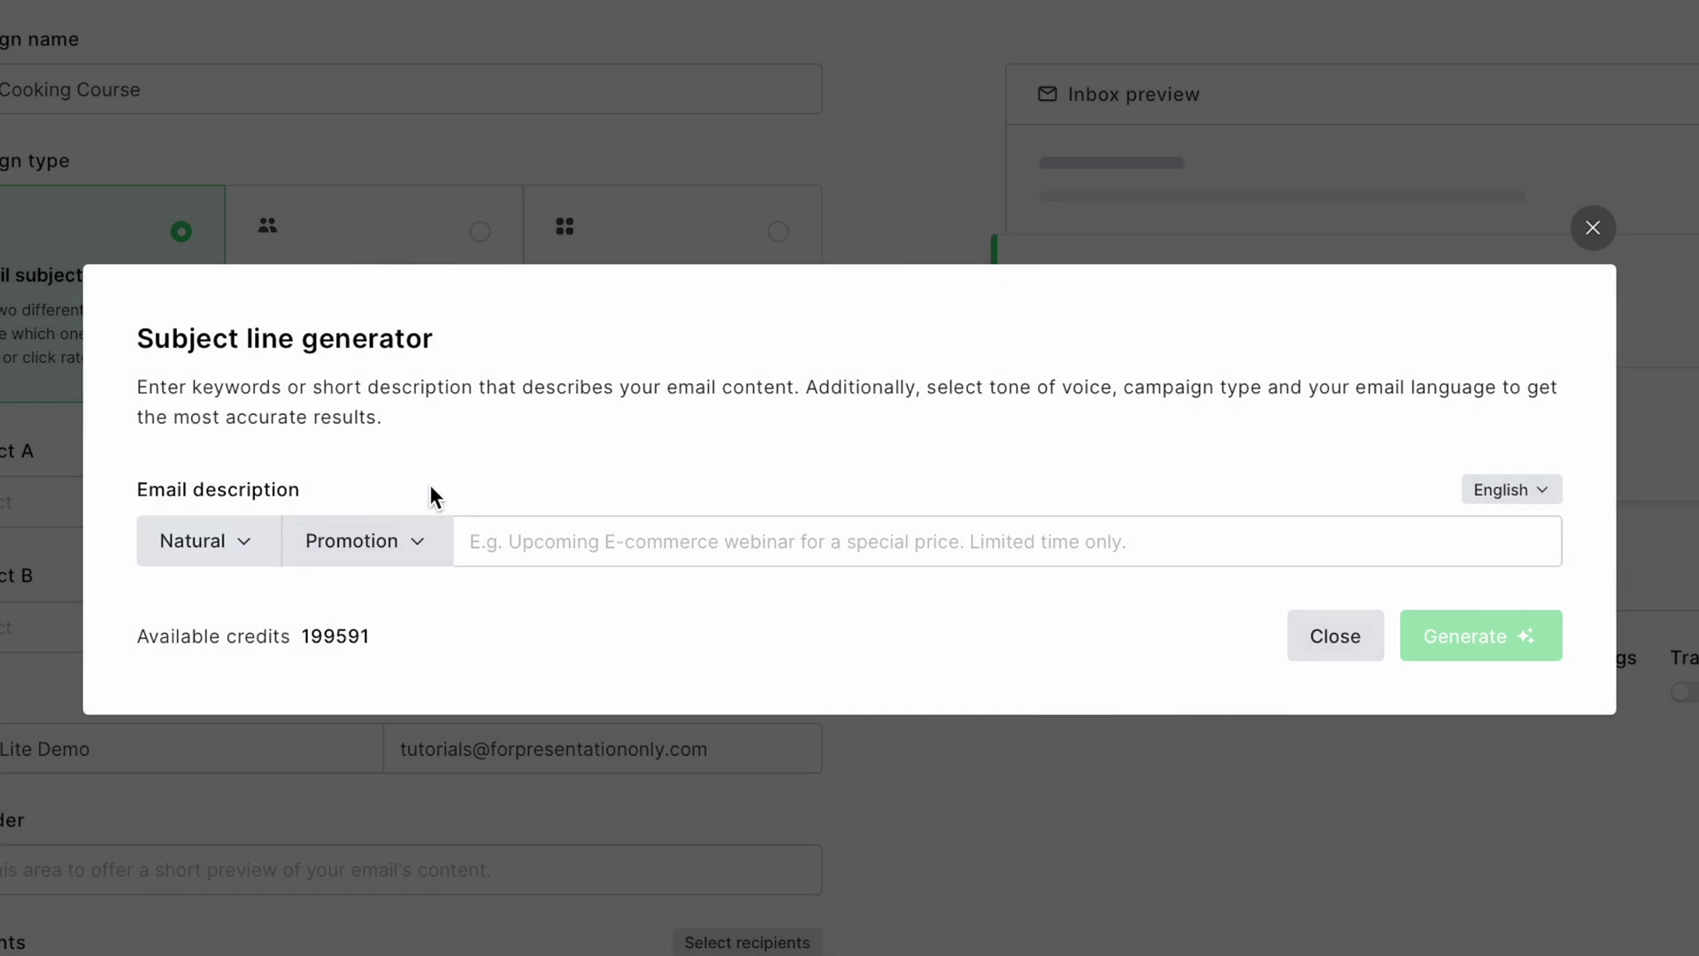
pyautogui.click(434, 541)
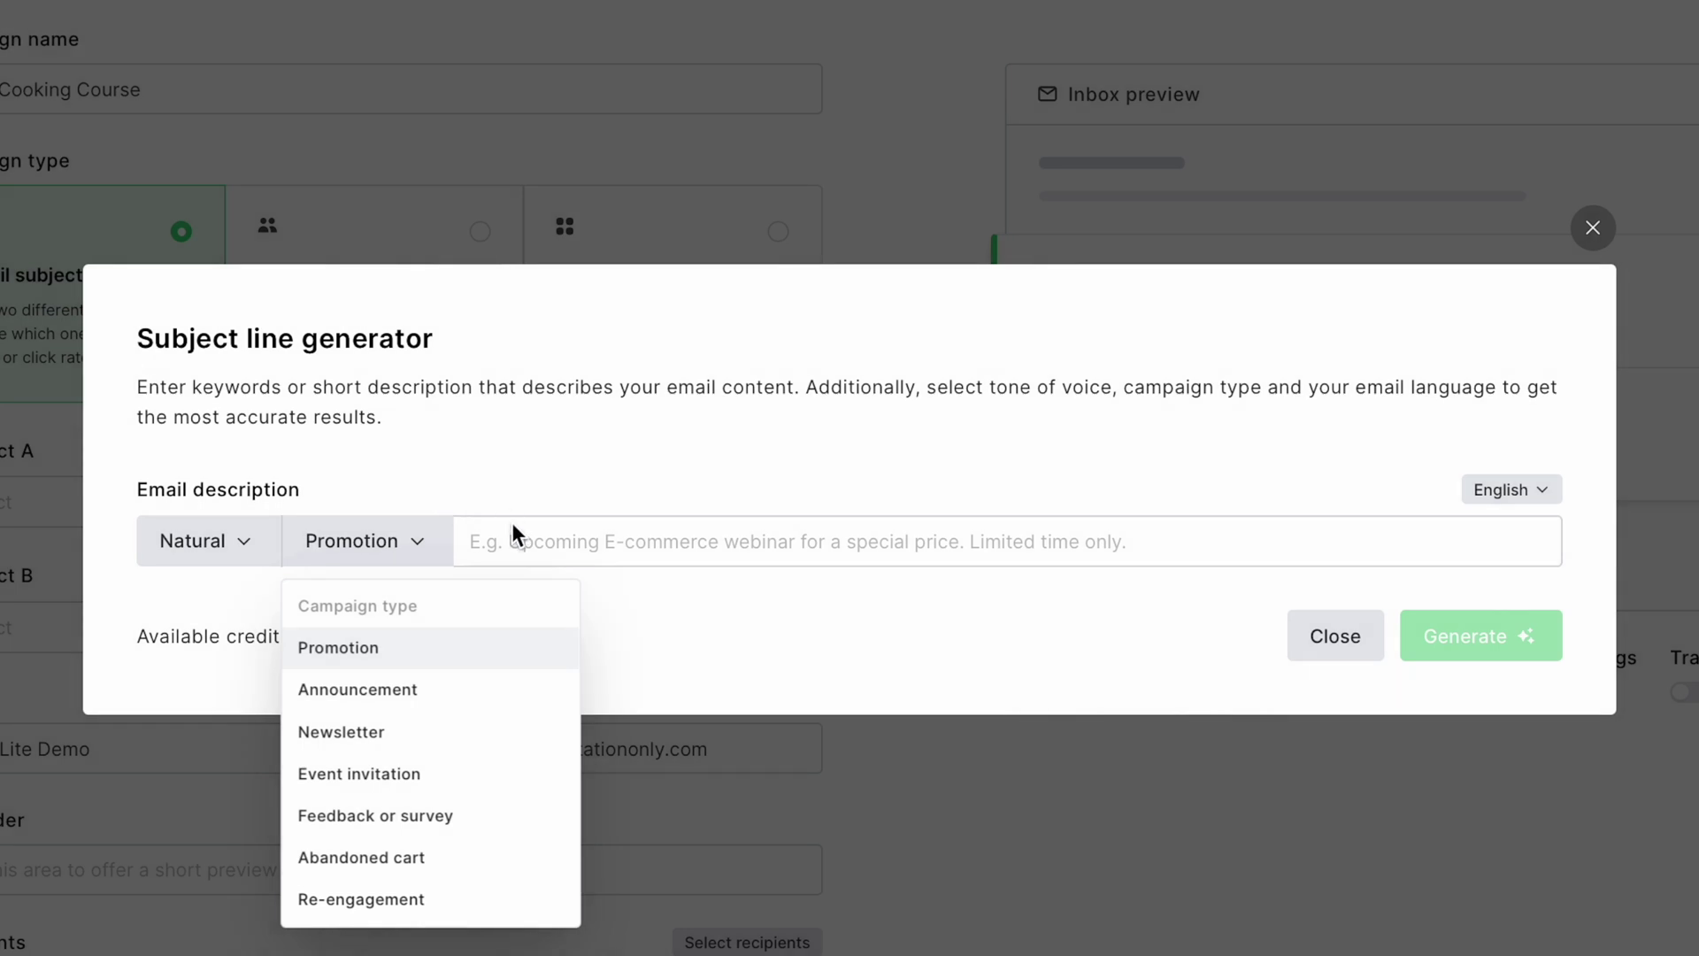
pyautogui.click(513, 531)
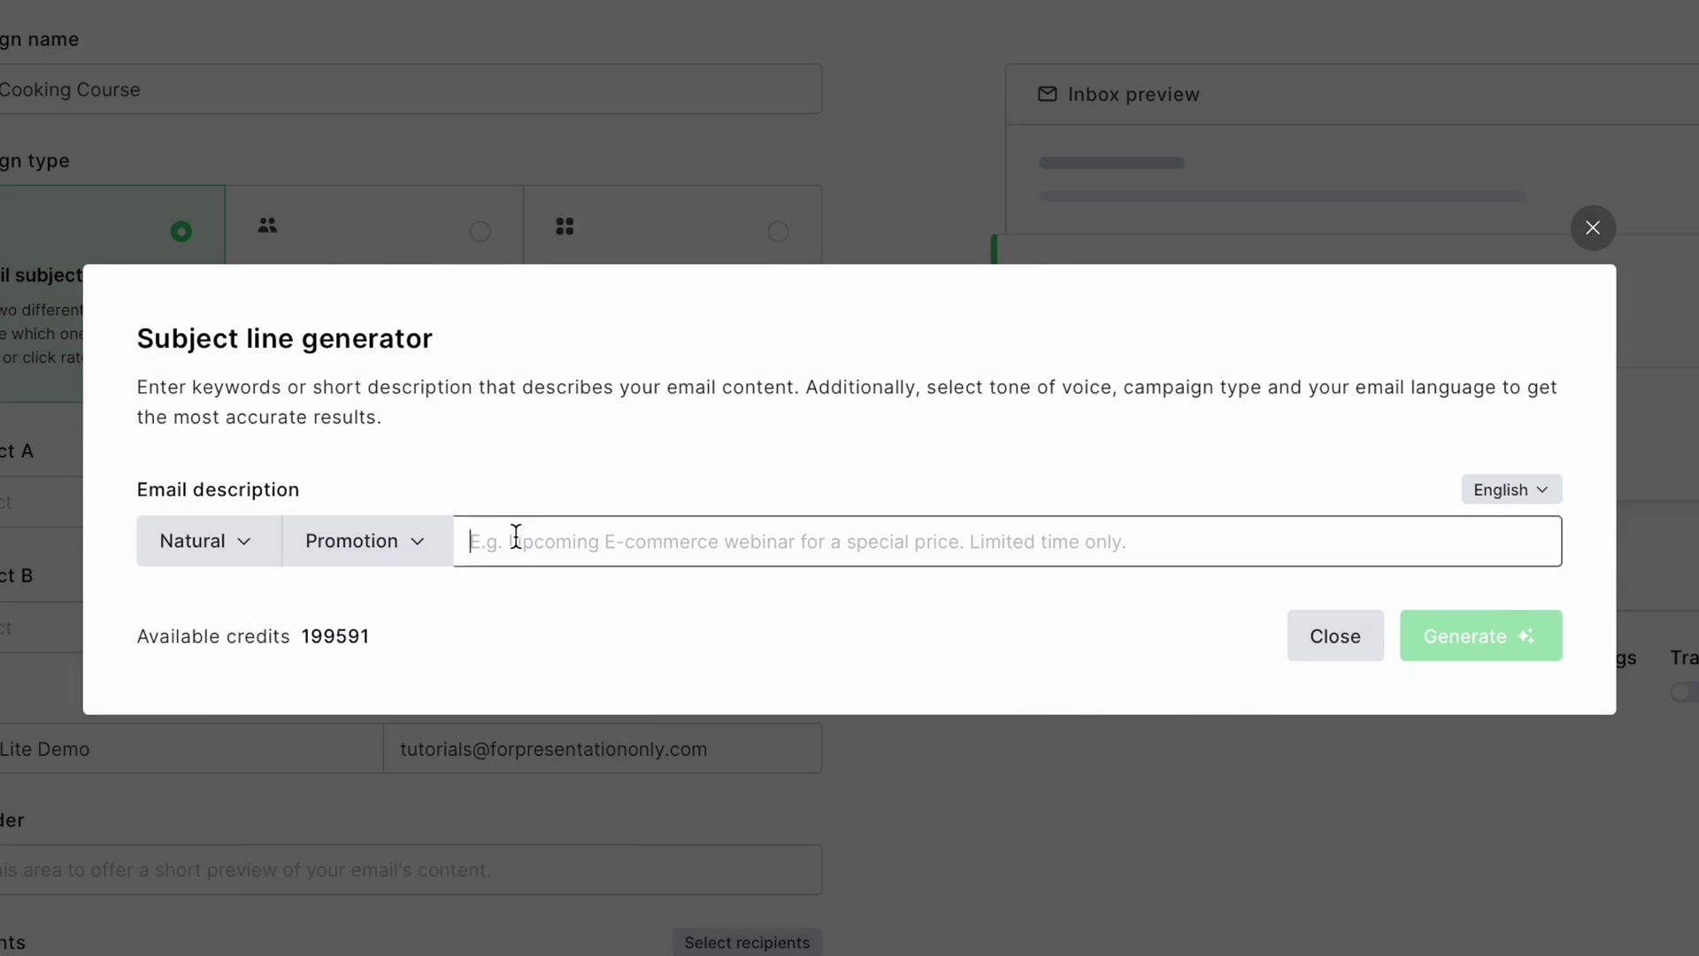
# Step: Generate Friendly subject lines for the course sign-up and insert the 'mouthwatering recipes' line
pyautogui.write('encourage subscribers to sign up for m')
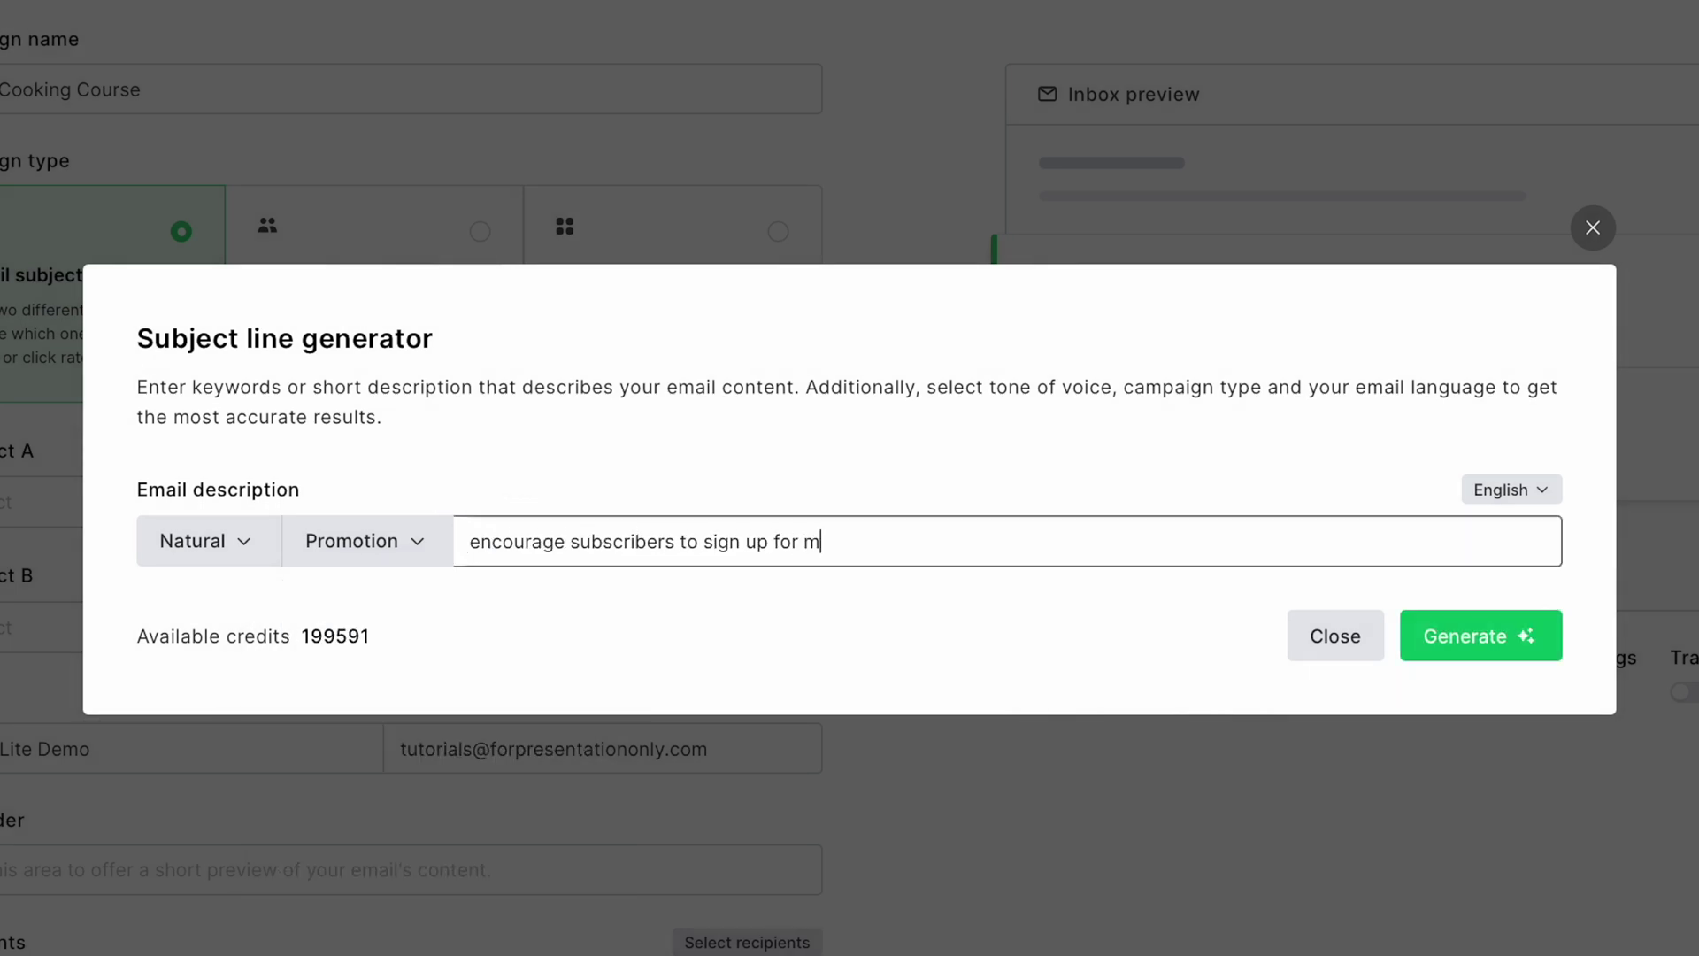
pyautogui.write('y online cooking course')
pyautogui.click(247, 541)
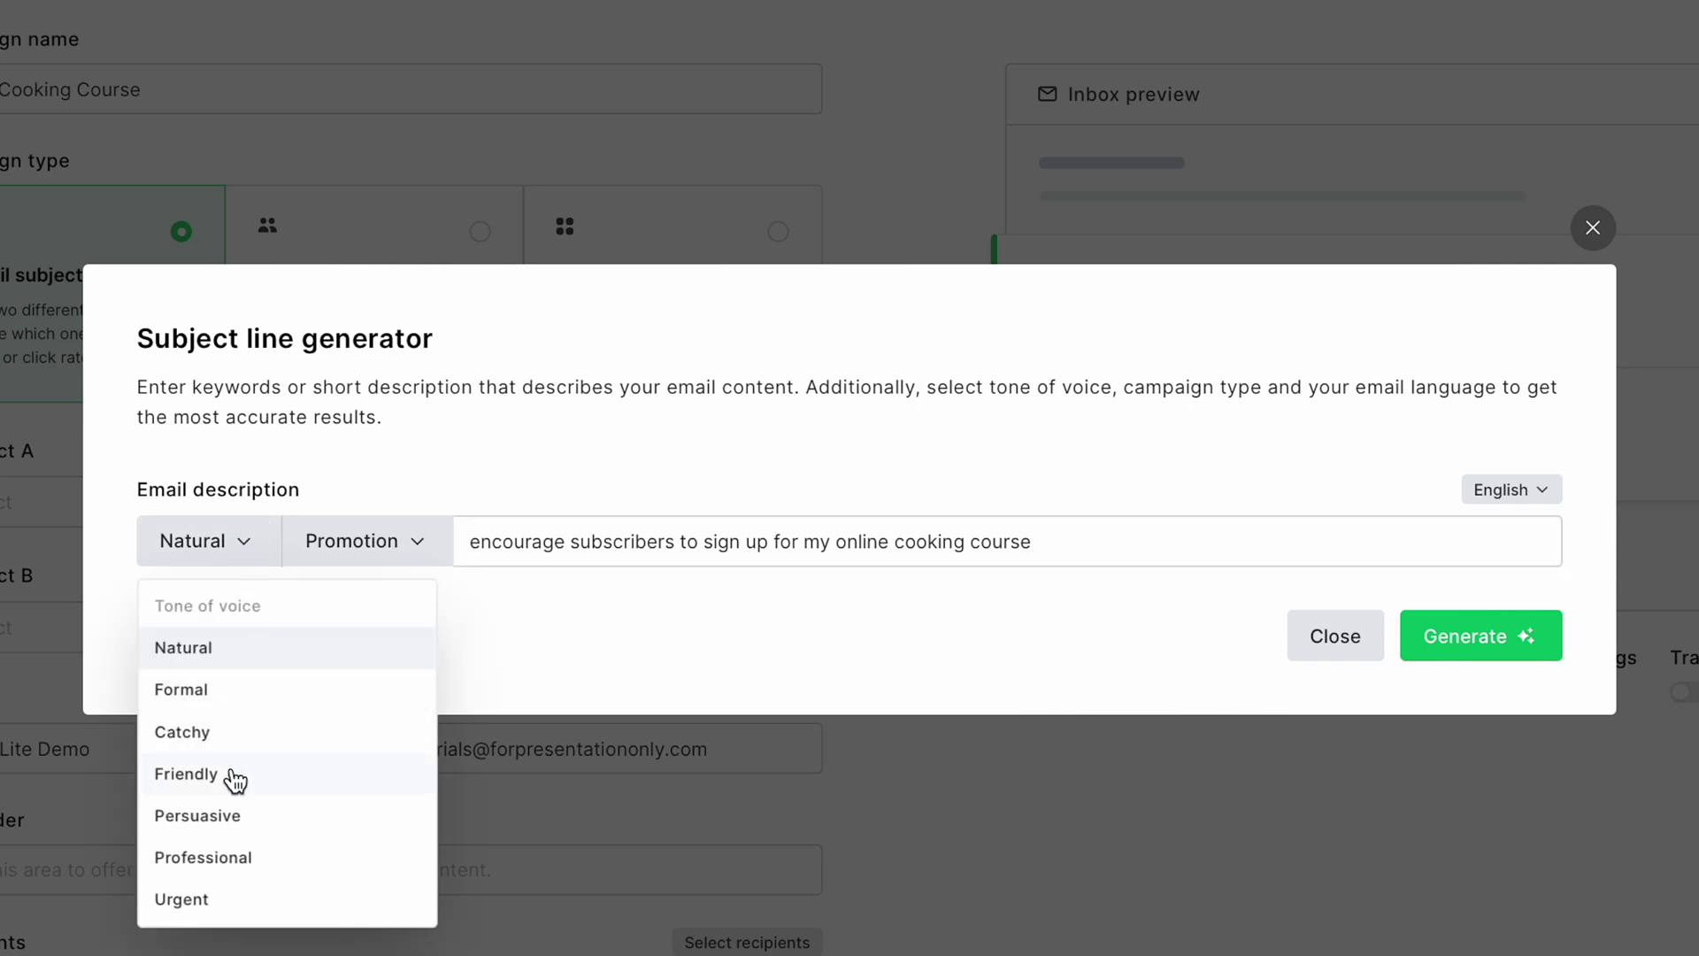
pyautogui.click(235, 775)
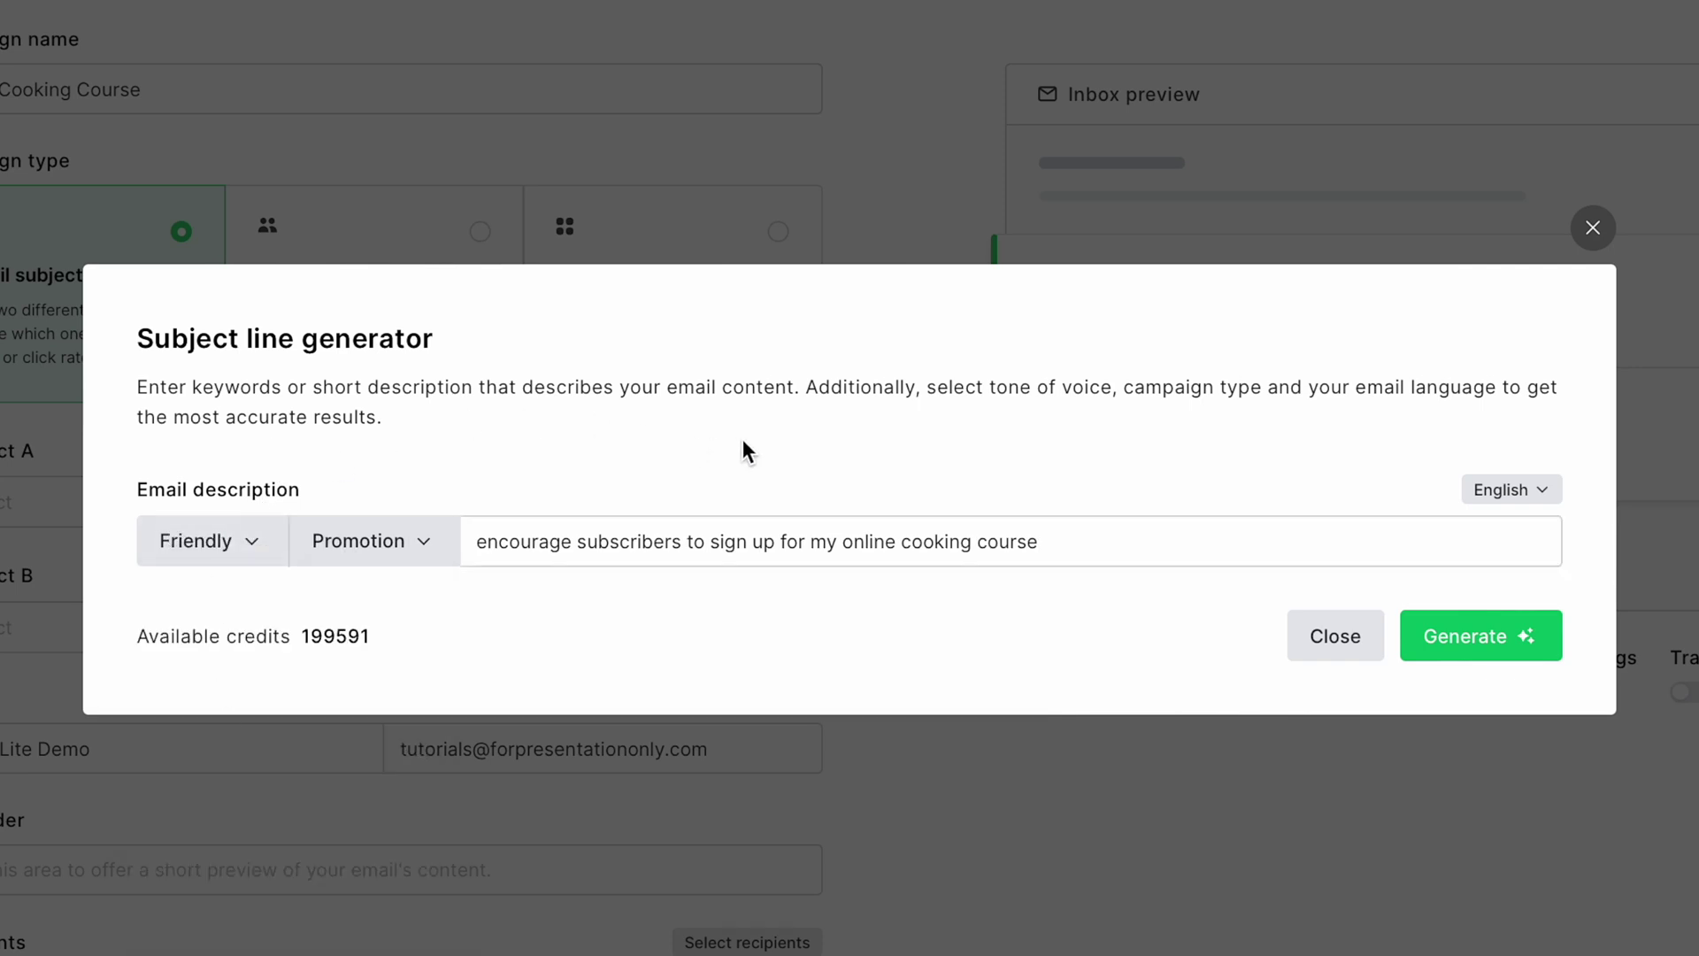
pyautogui.click(1489, 641)
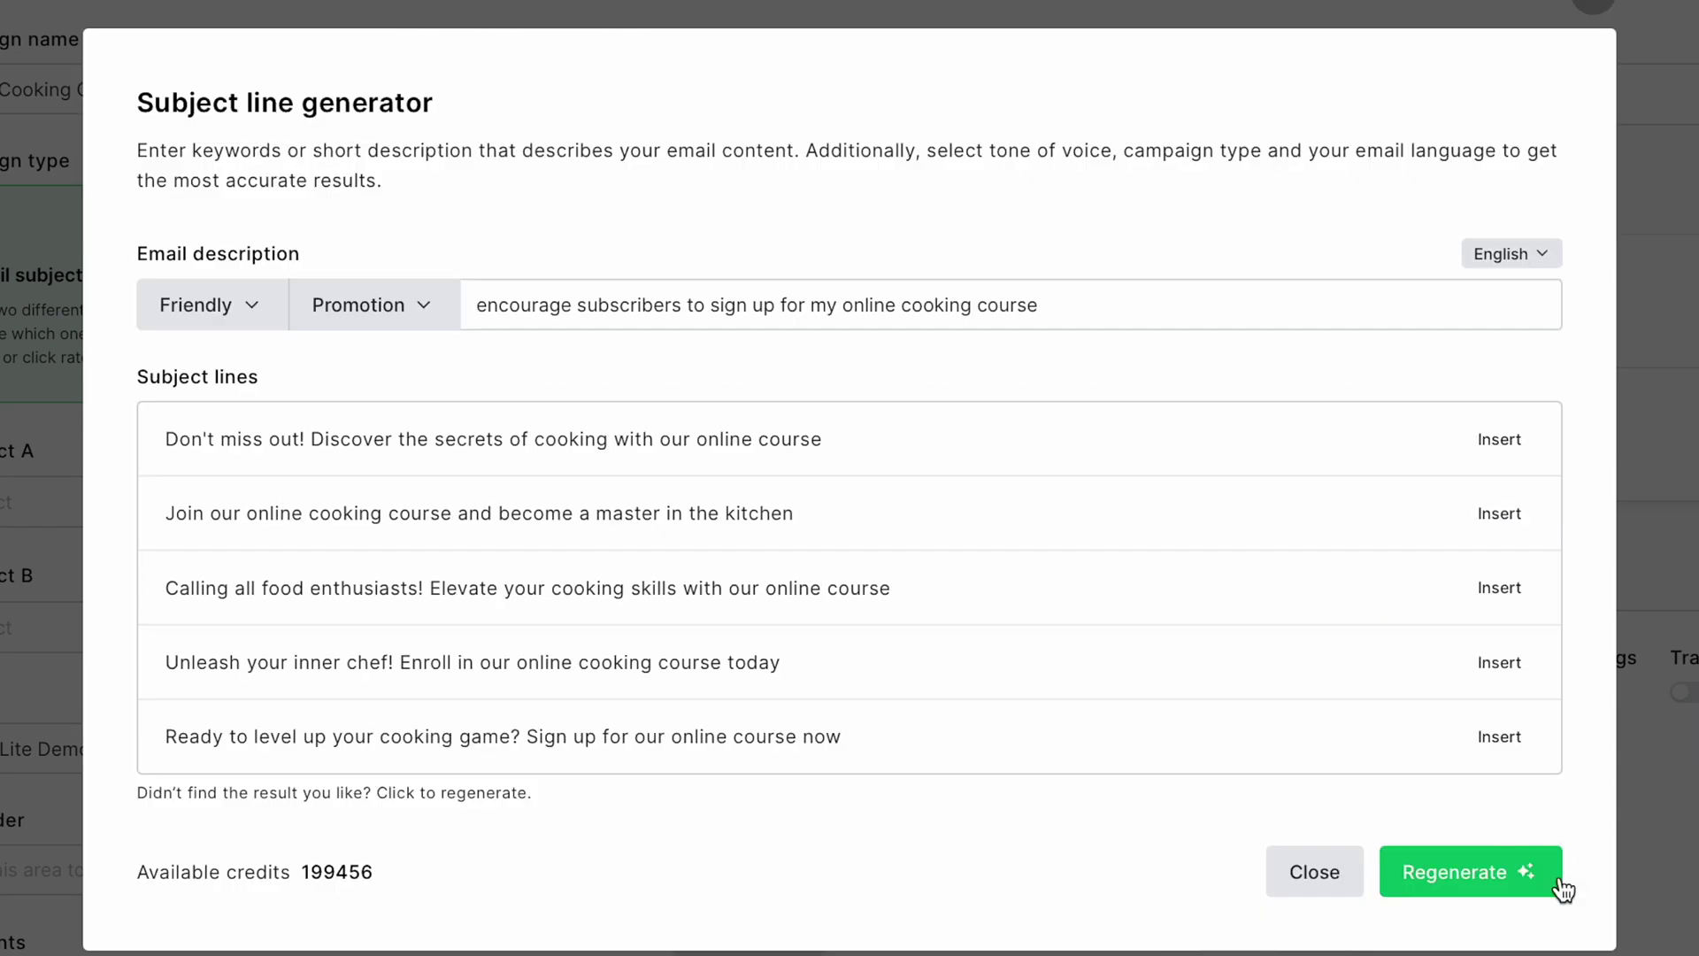
pyautogui.click(1523, 883)
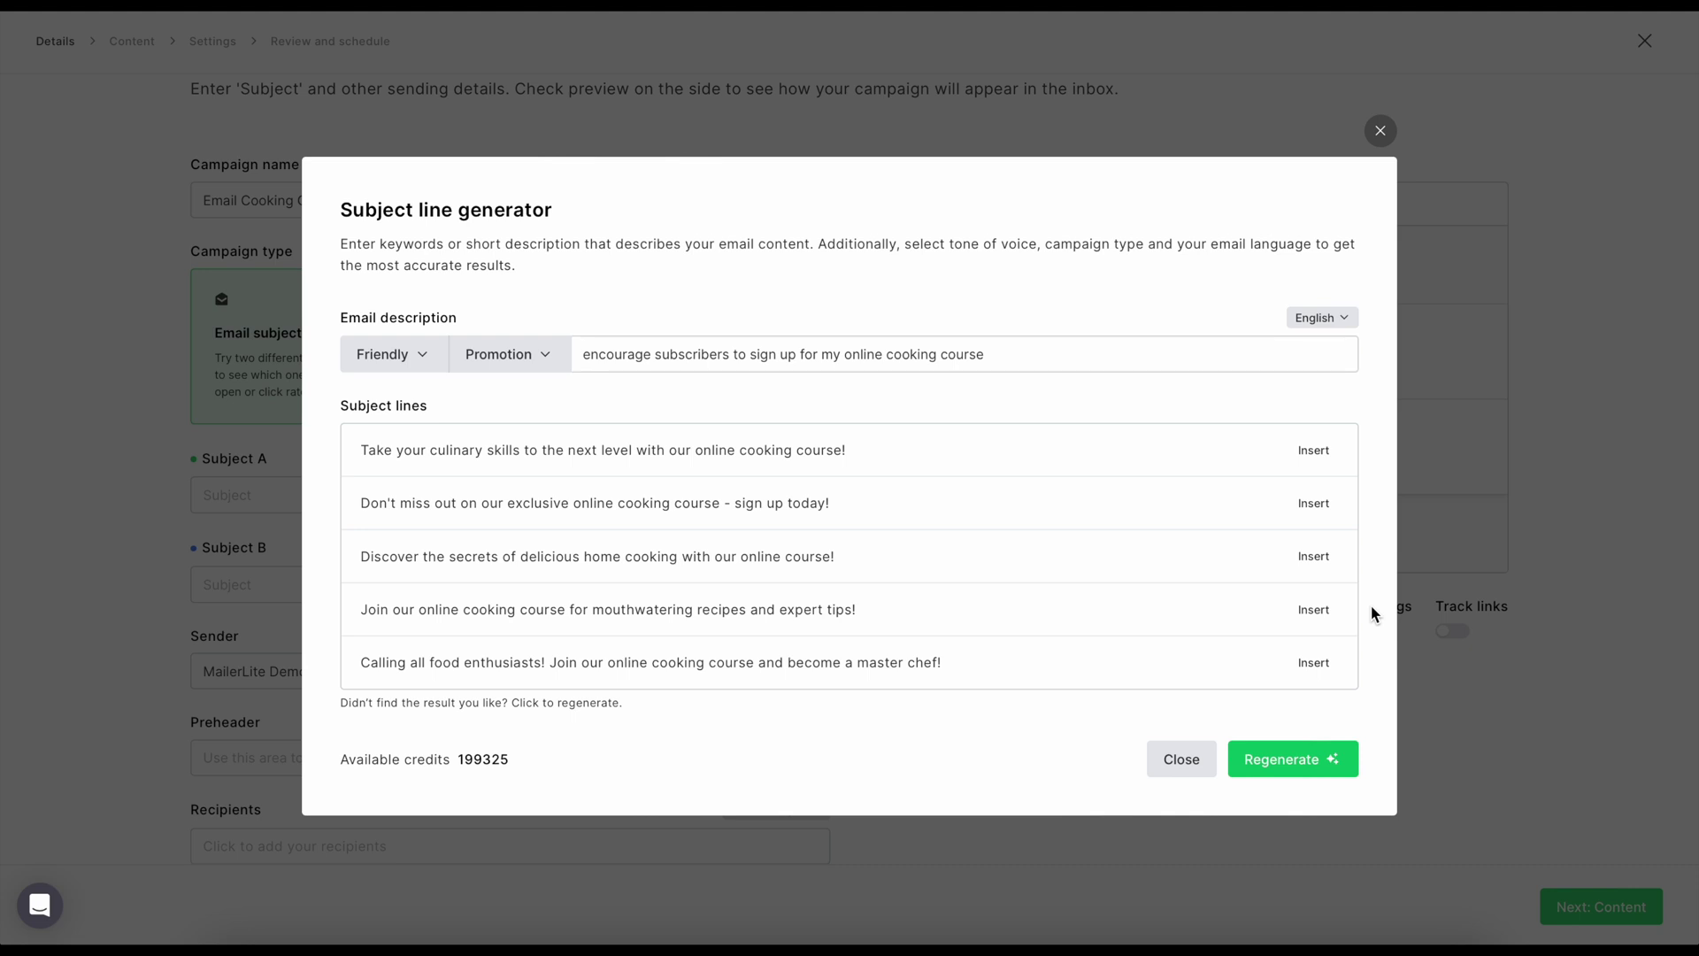
pyautogui.click(1314, 609)
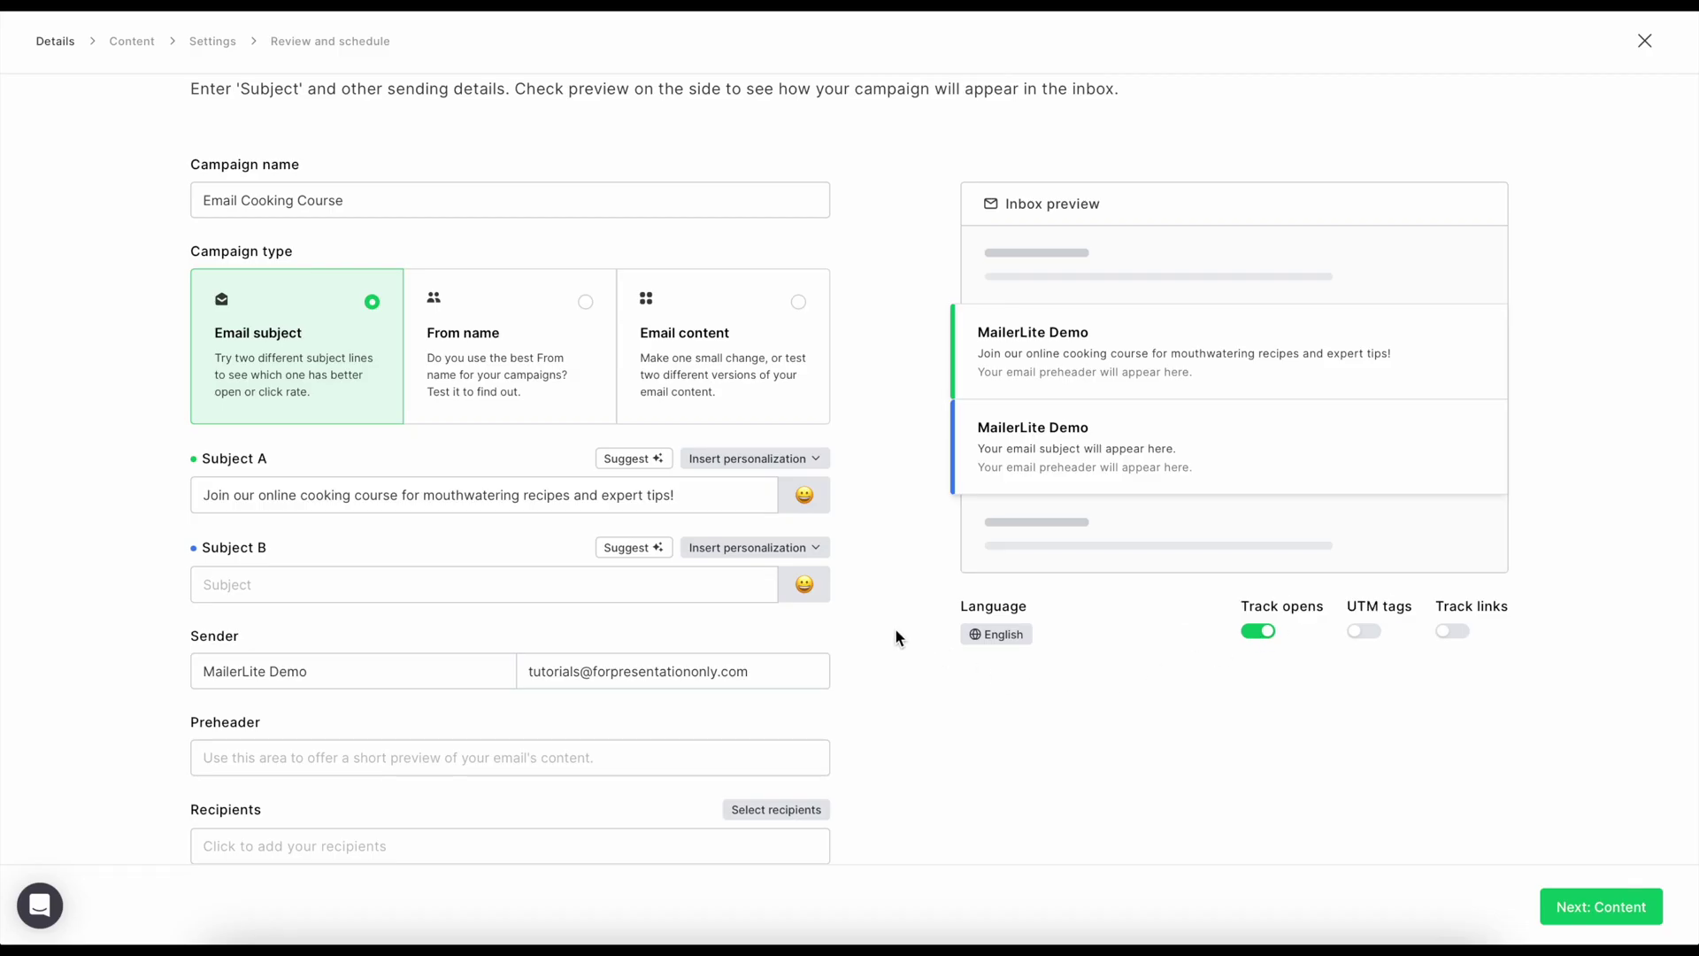
# Step: Set Subject B suggestions to Persuasive tone and Announcement campaign type
pyautogui.click(630, 548)
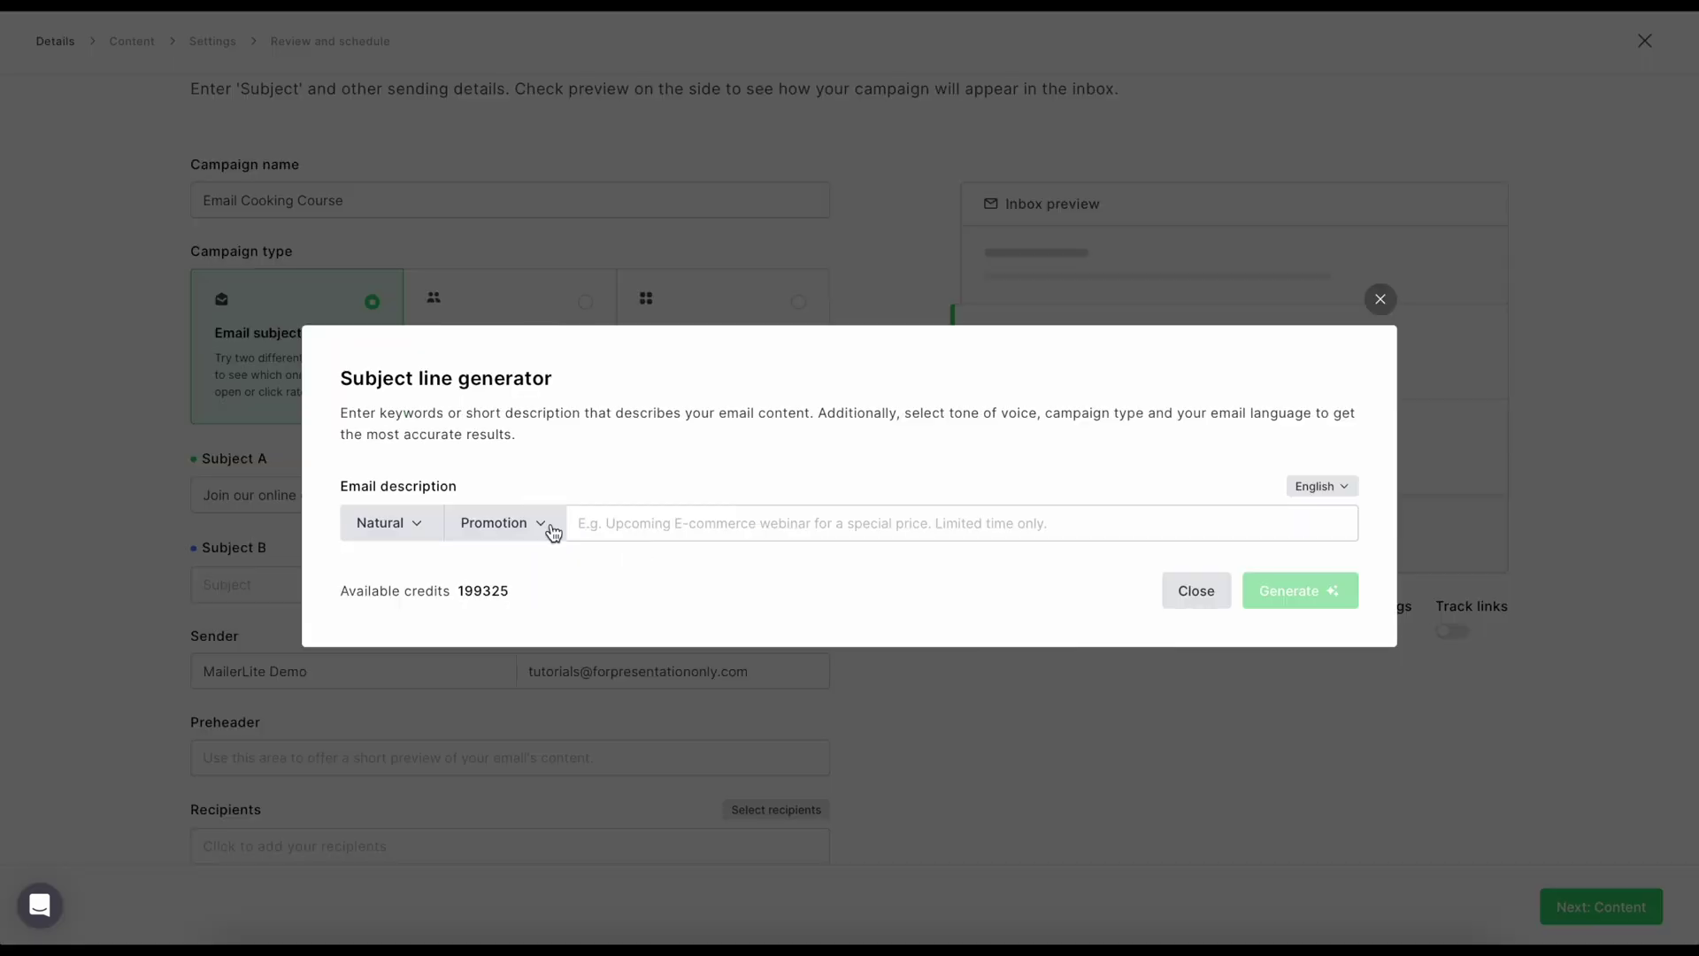
pyautogui.click(405, 525)
pyautogui.click(405, 715)
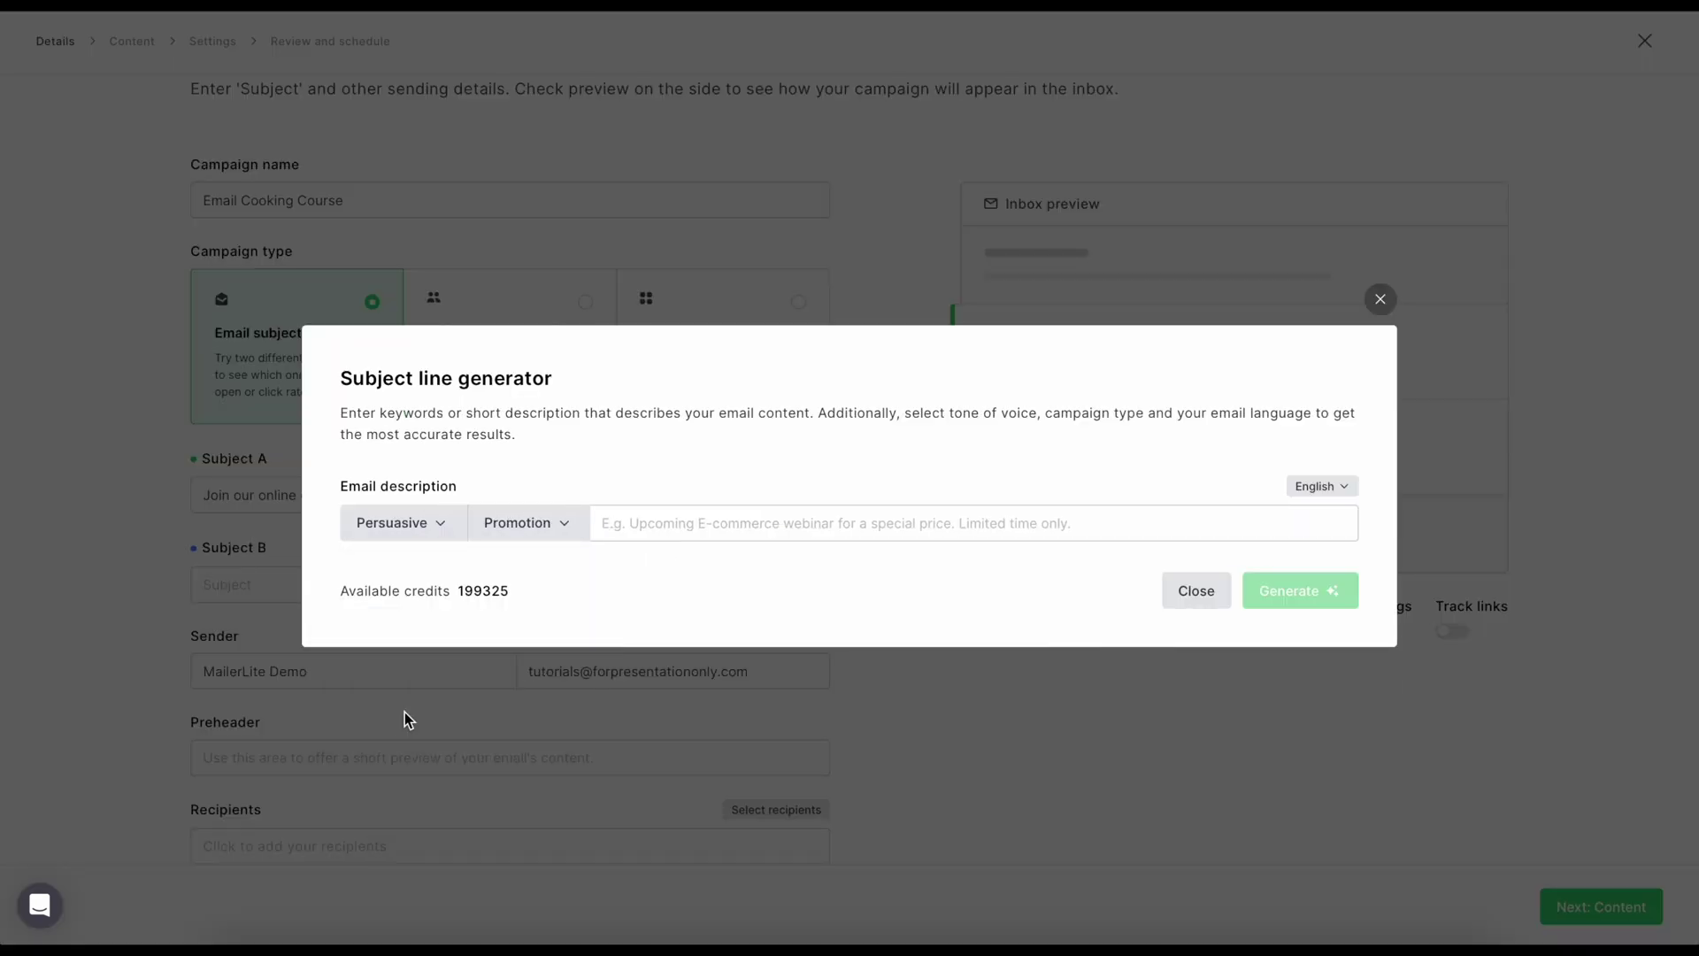
pyautogui.click(546, 533)
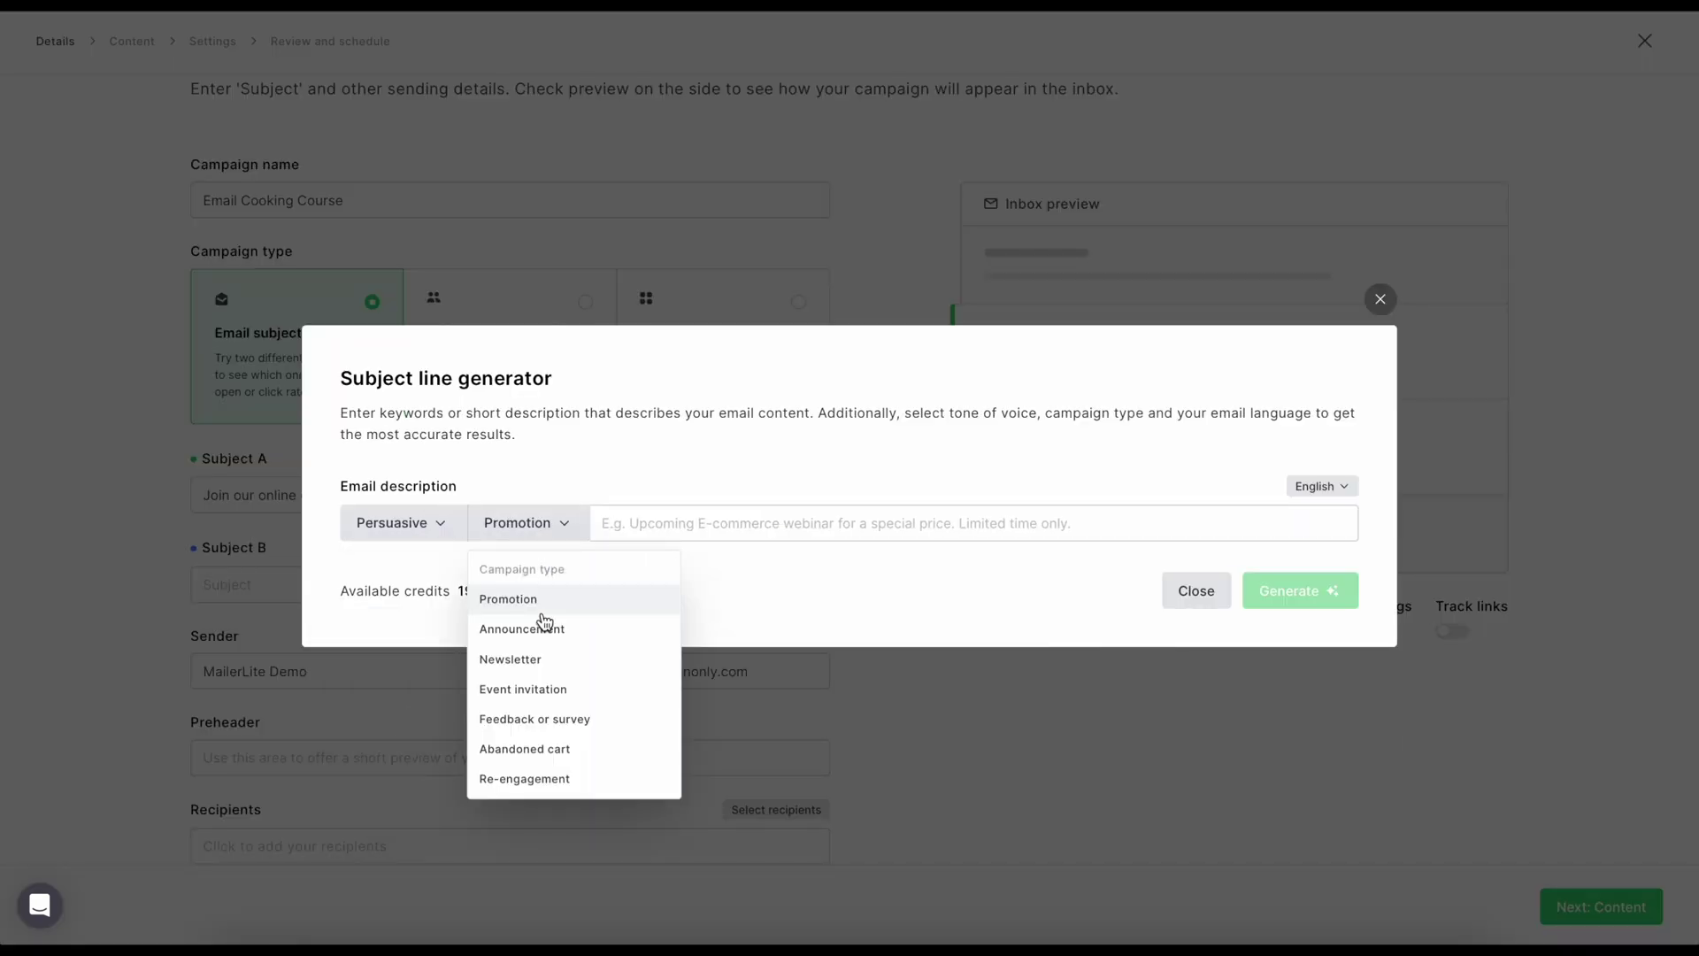
pyautogui.click(544, 627)
# Step: Describe joining the online cooking course, generate ideas, and insert the Gourmet Cooking line
pyautogui.click(674, 524)
pyautogui.write('encourage subscribers to ')
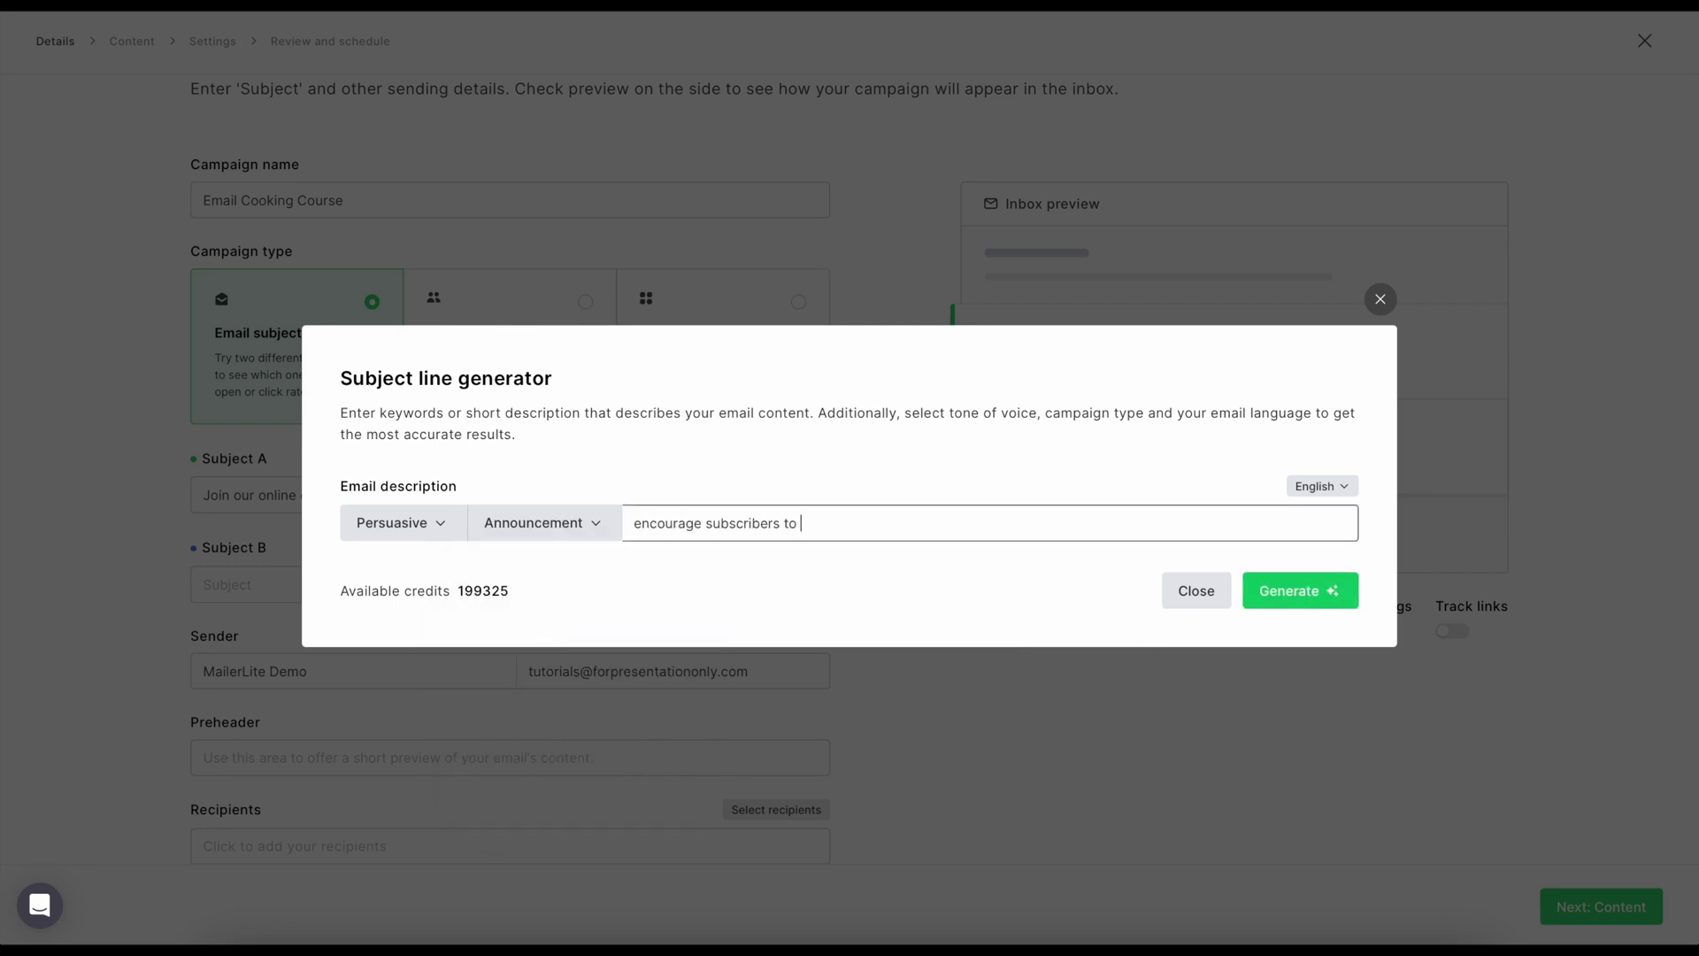
pyautogui.write('join my online cooking course')
pyautogui.click(1307, 591)
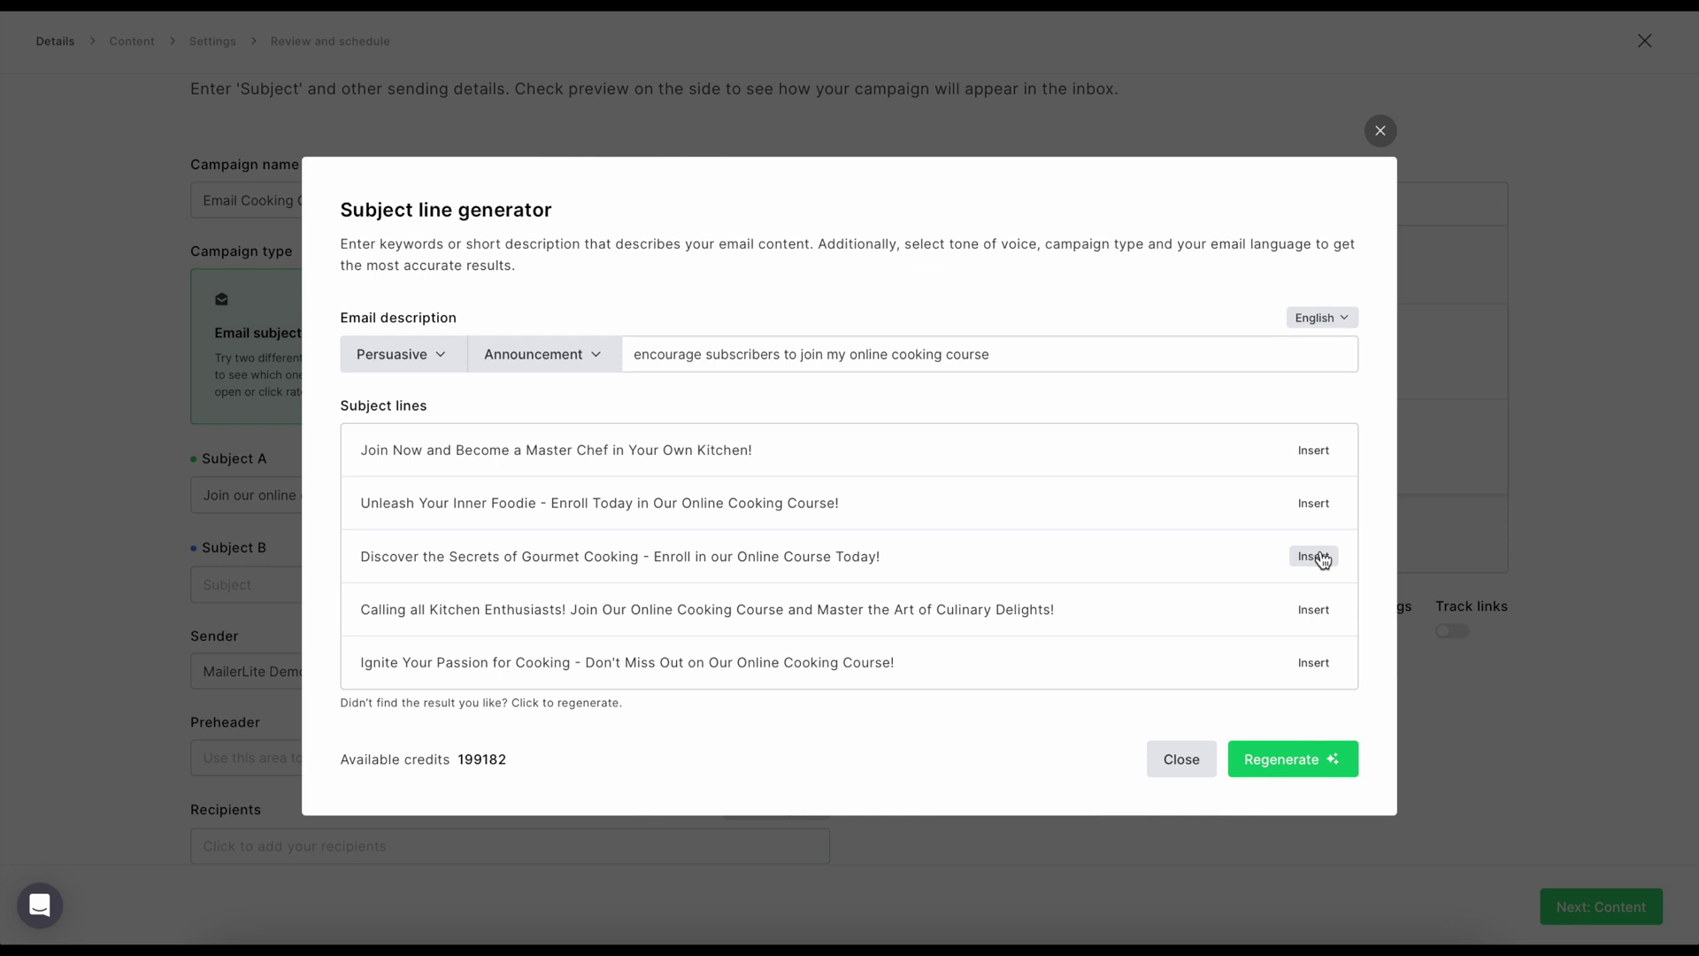
pyautogui.click(1313, 556)
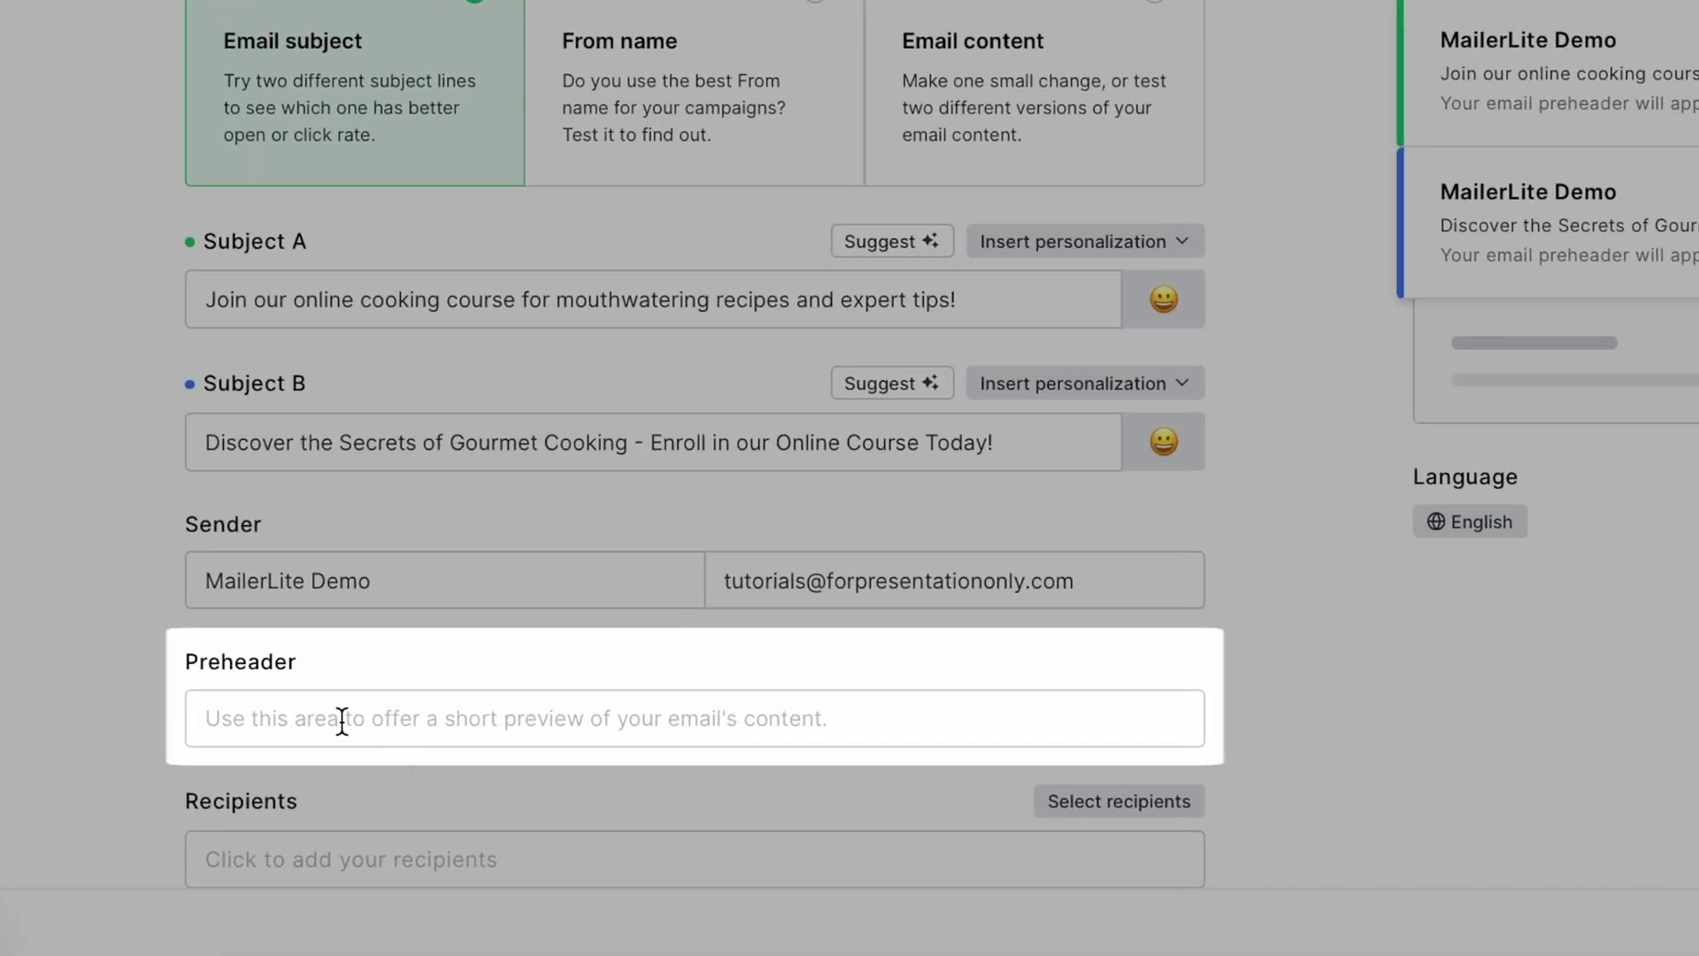
# Step: Add the preheader 'Easy-to-follow video lessons, expert chefs, and a whole lot of flavor…'
pyautogui.click(285, 758)
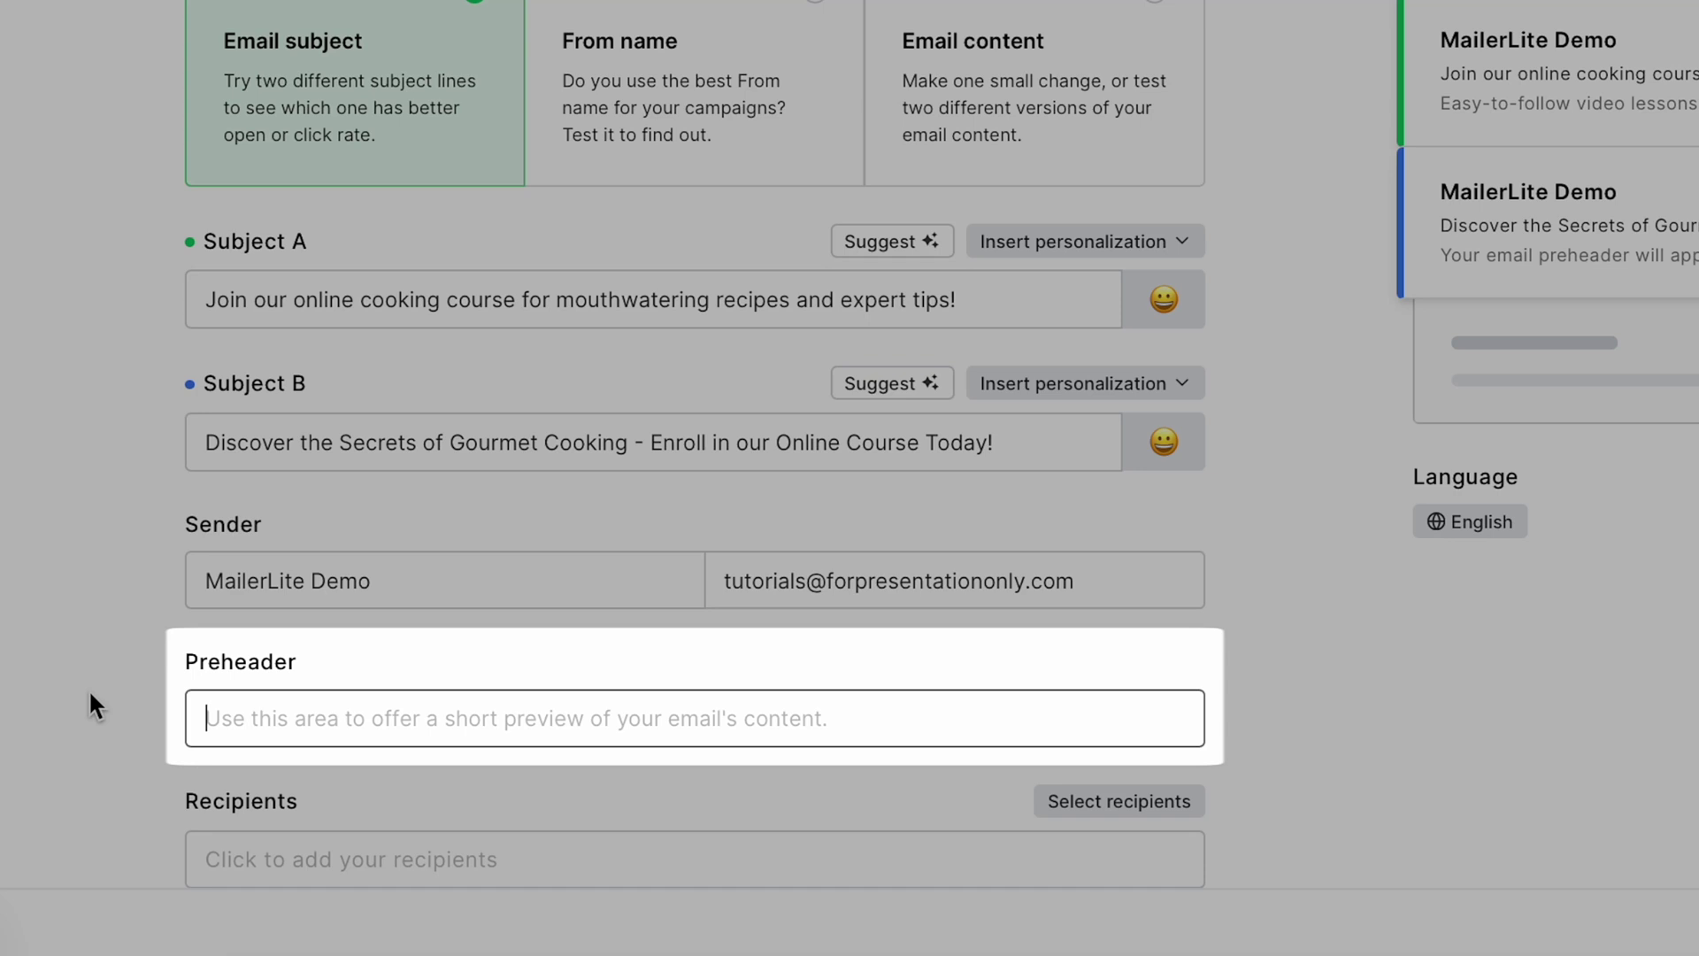
pyautogui.write('Easy-to-follow video lessons, expert chefs, and a whole lot of flavor await you inside.')
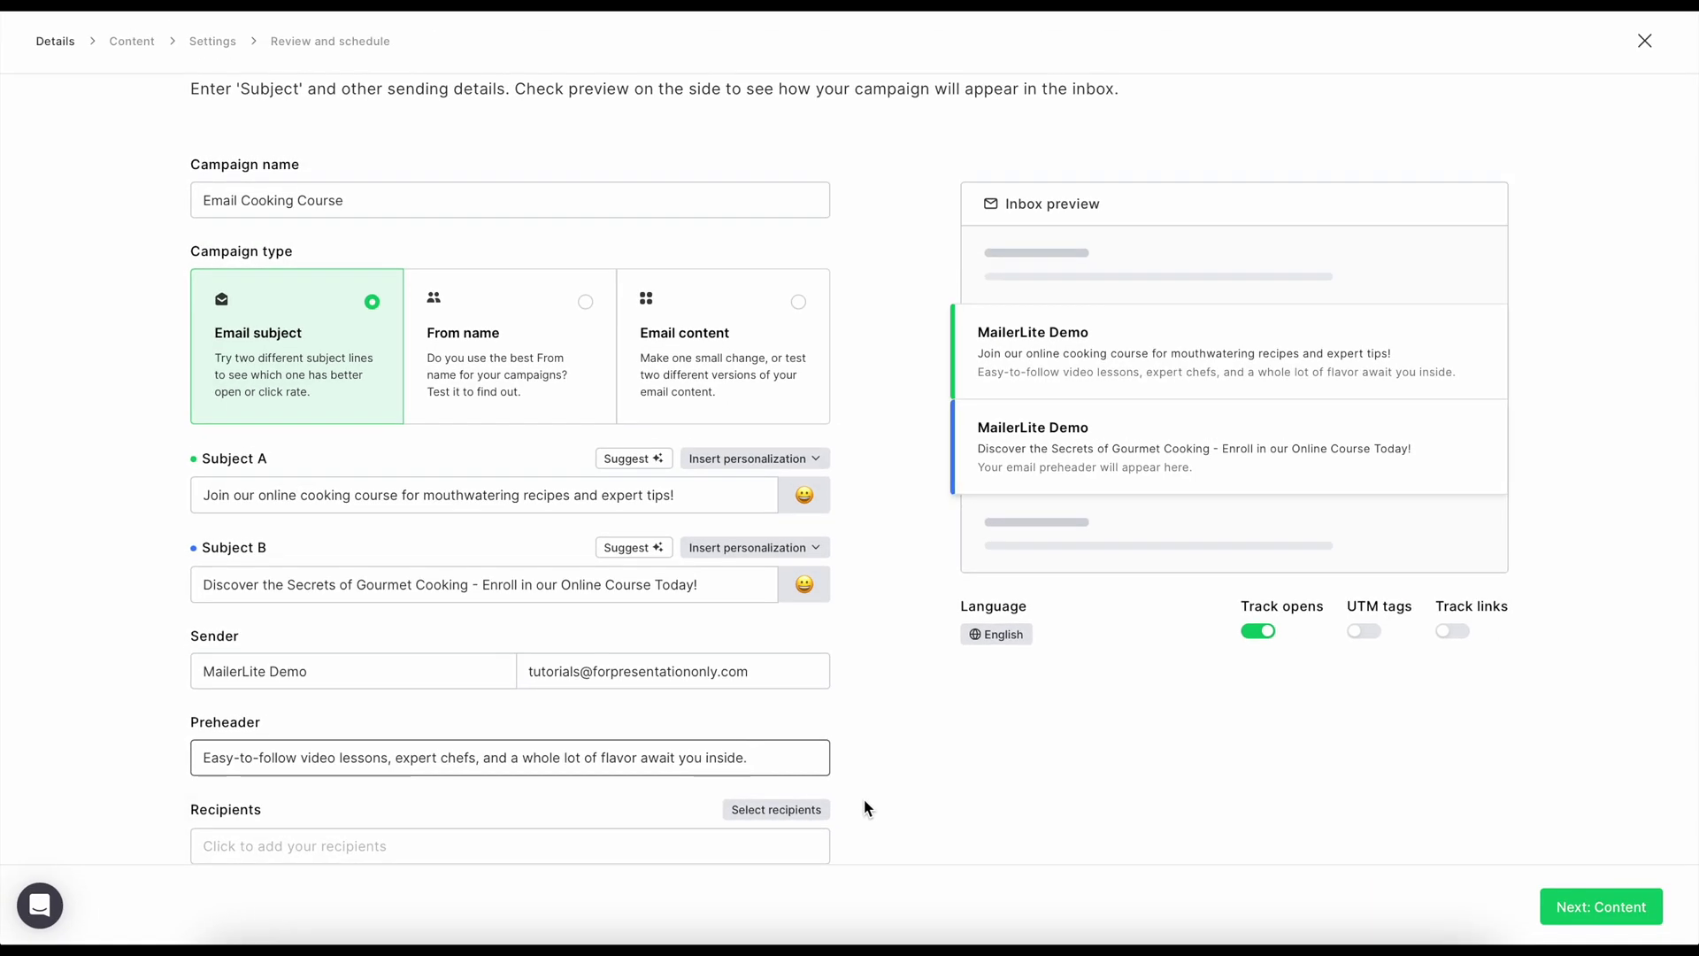
pyautogui.scroll(-1, 863, 800)
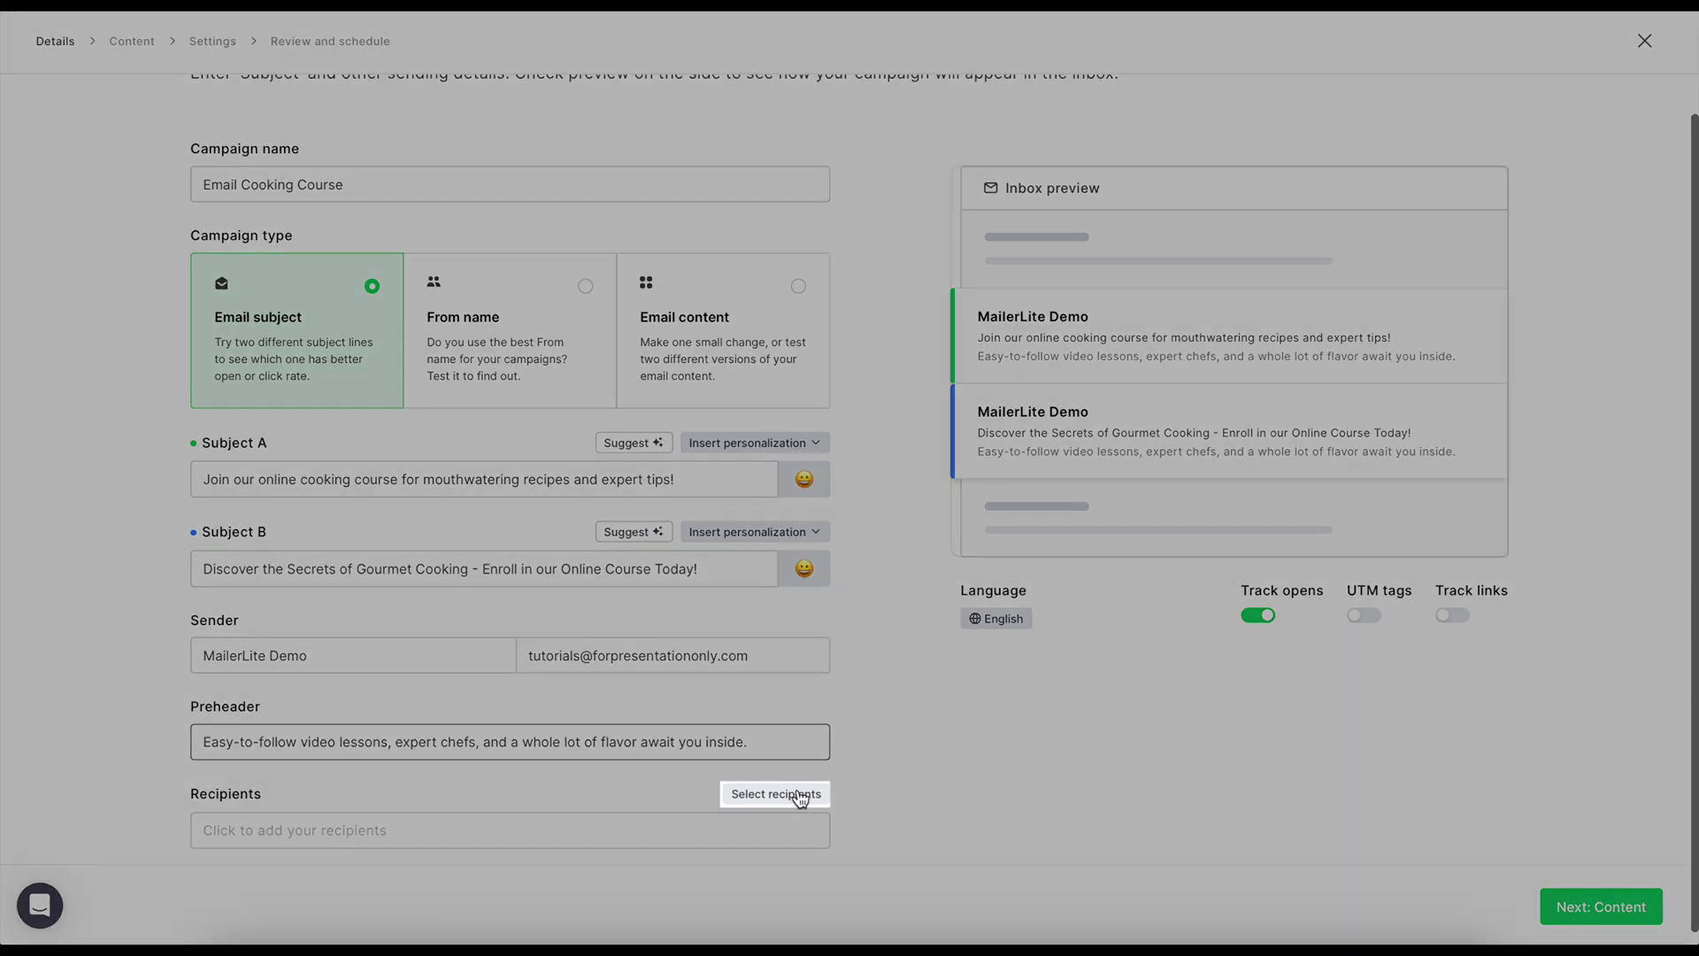
# Step: Set the recipients to the Cooking Course Lead Magnet segment and save
pyautogui.click(800, 795)
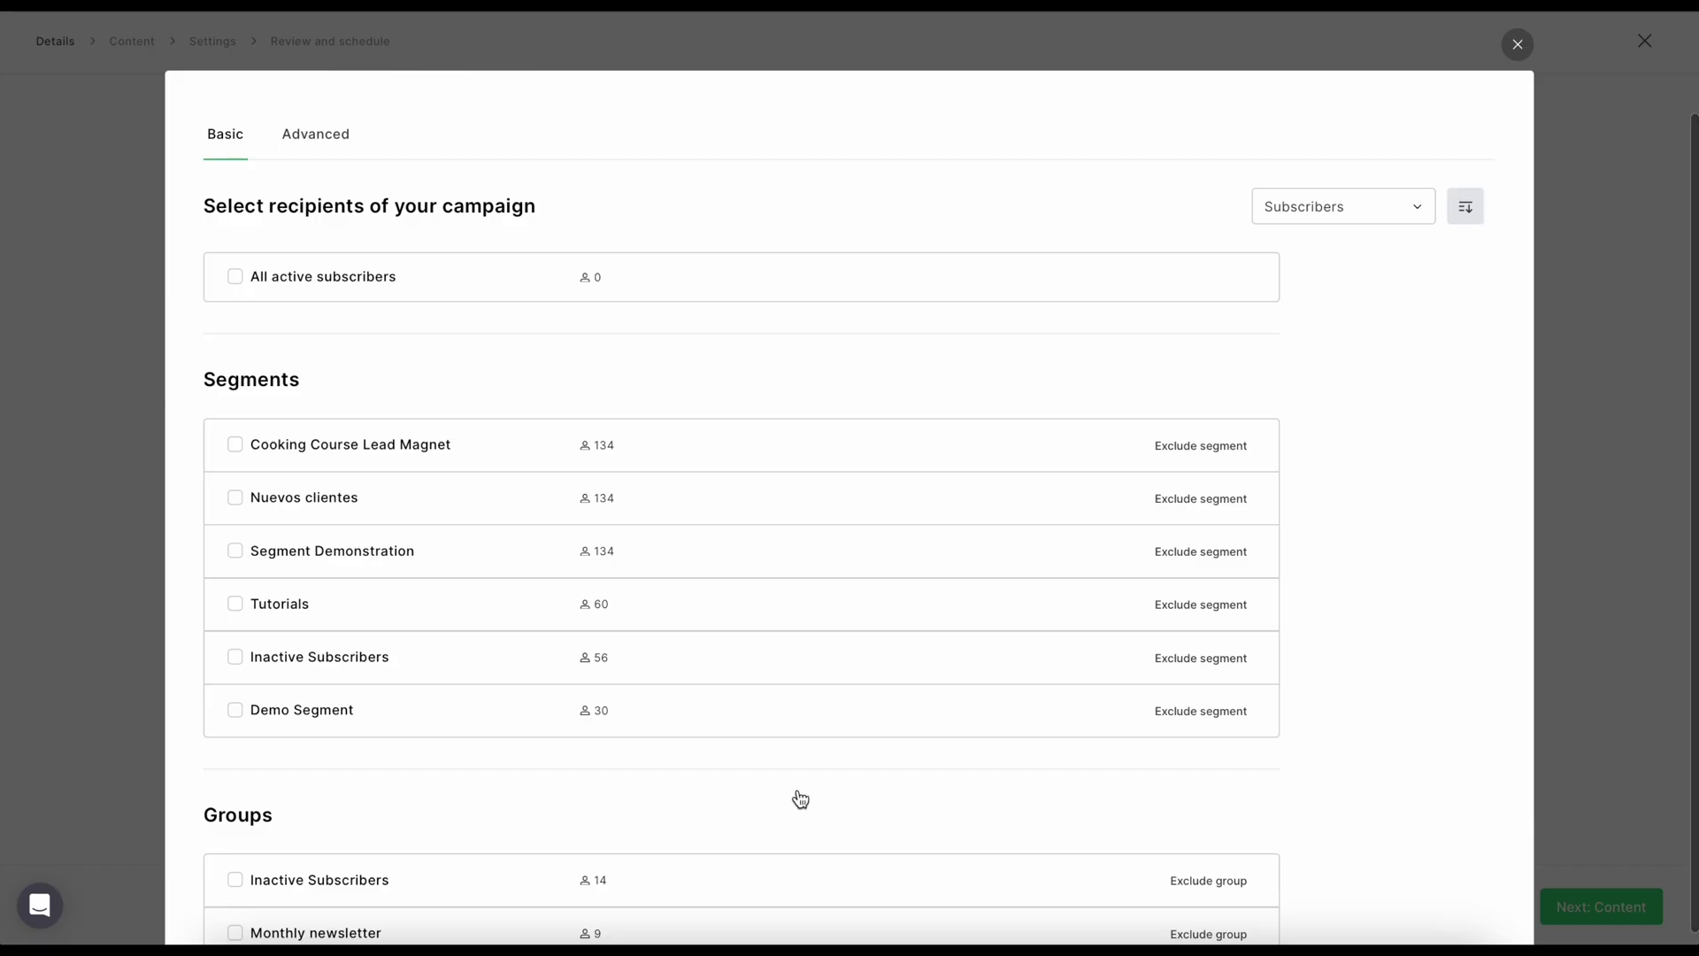
pyautogui.click(235, 444)
pyautogui.scroll(-5, 694, 349)
pyautogui.click(1462, 843)
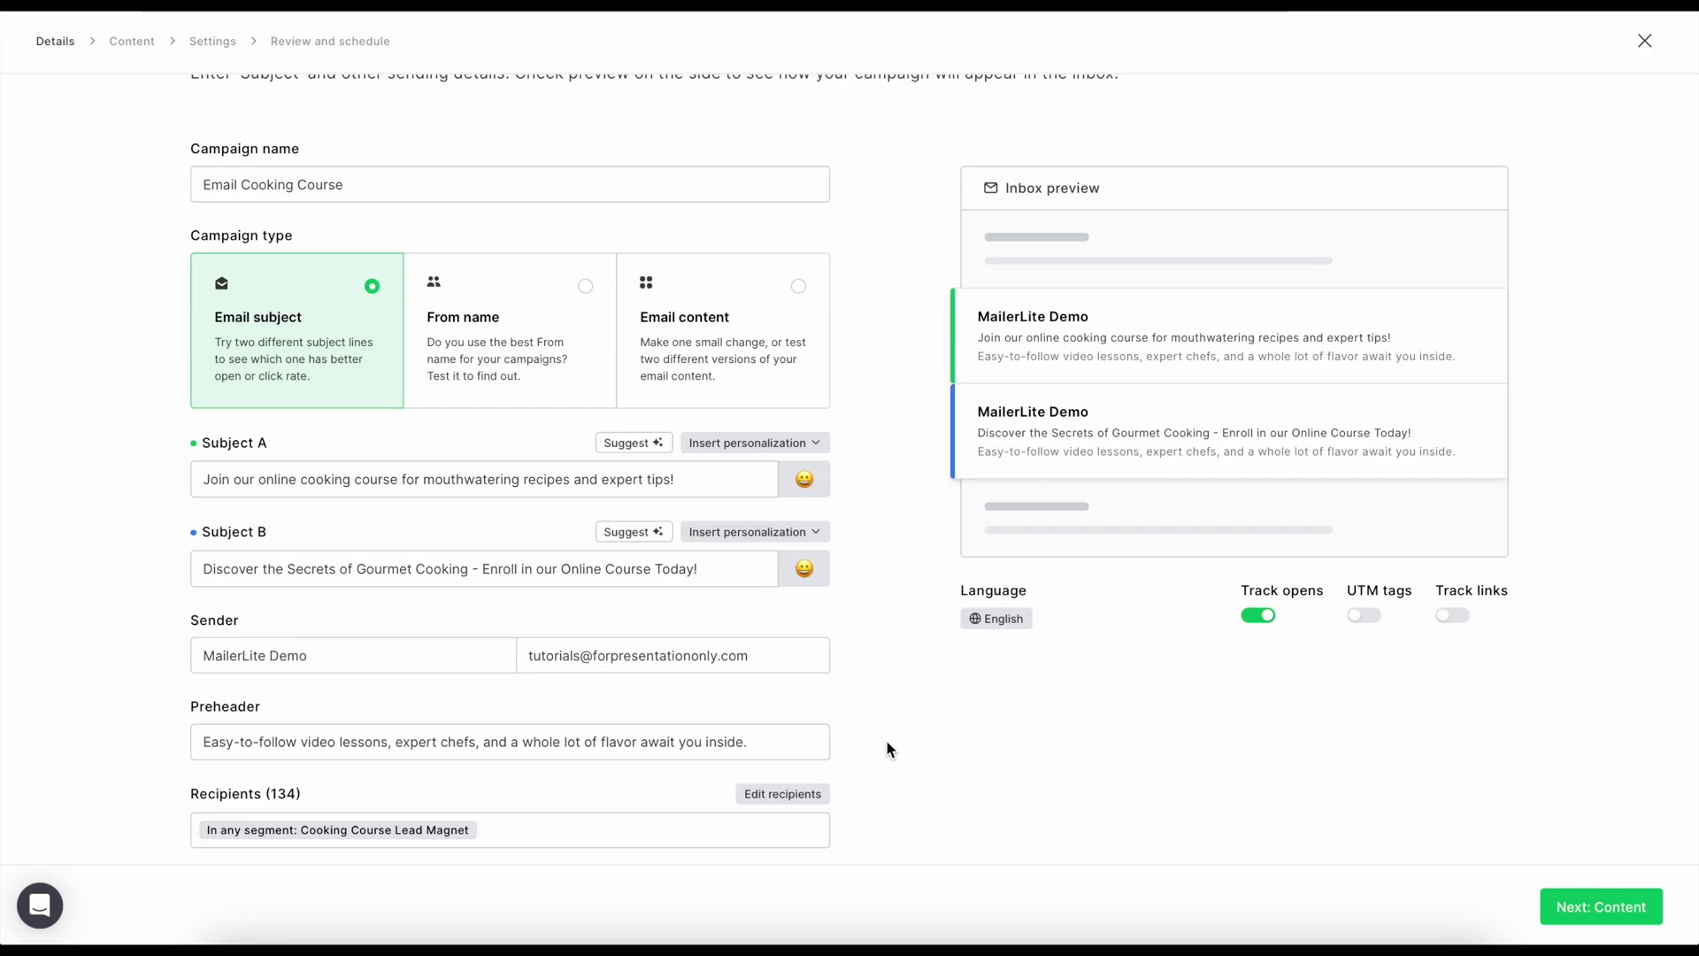